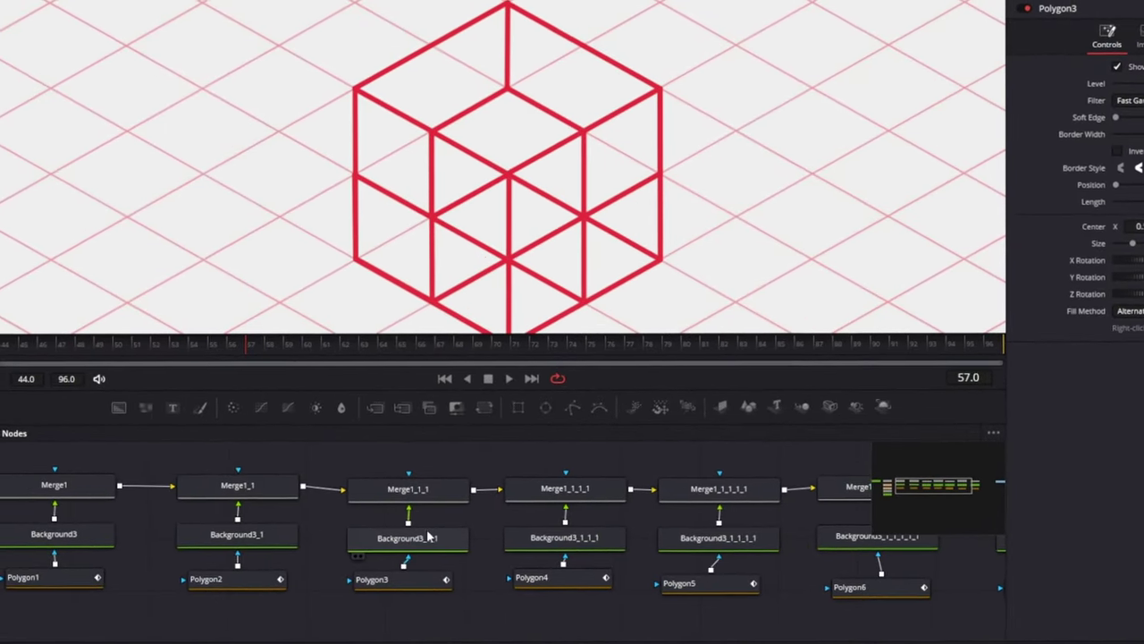
Step: Enable motion blur on all the selected Polygon mask nodes of the line drawing
scroll(711, 511, left, 5)
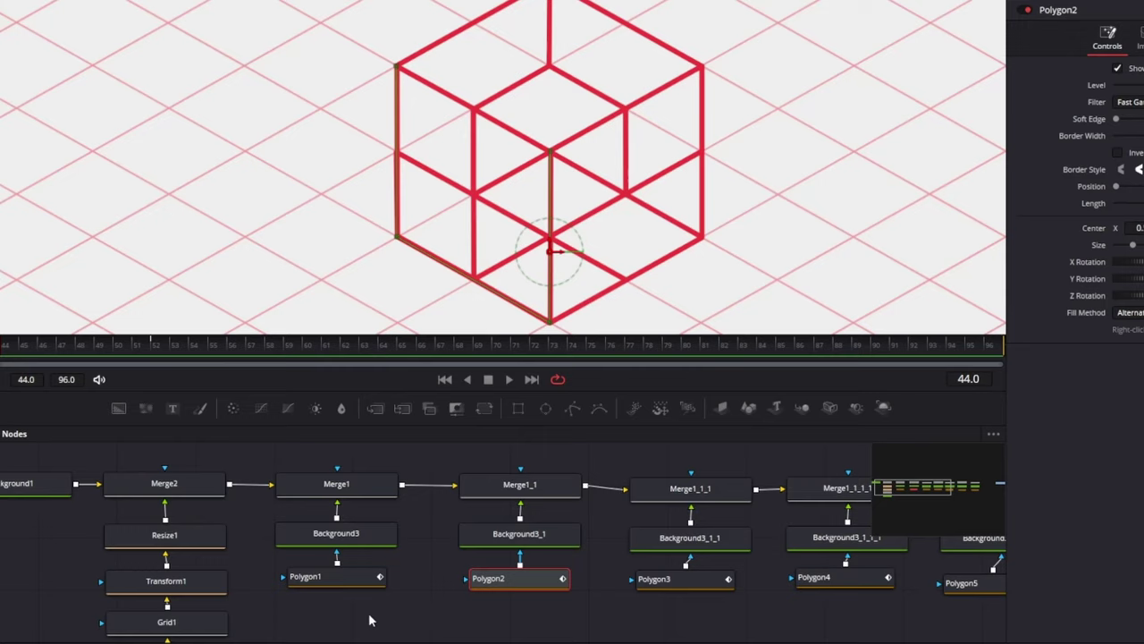
click(339, 576)
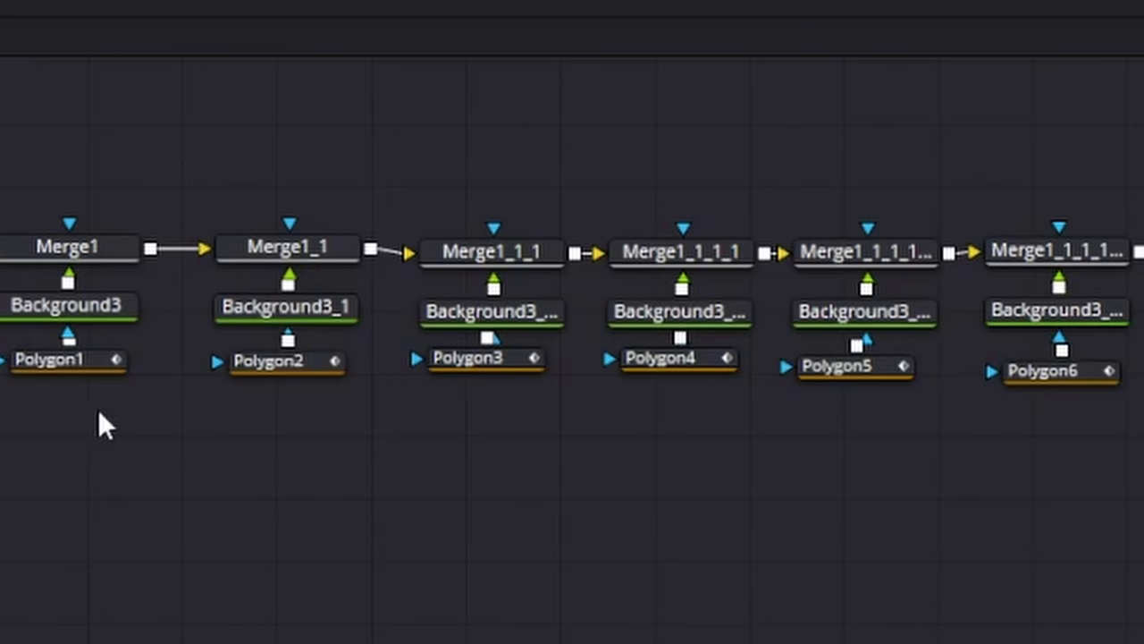
drag(97, 408, 1136, 339)
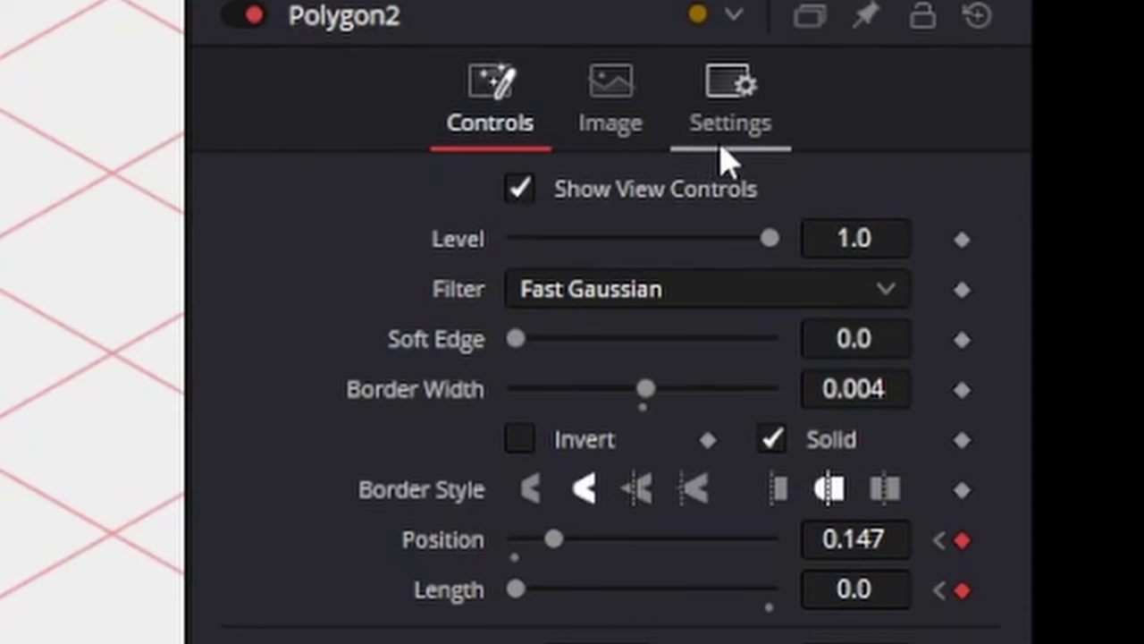
click(724, 143)
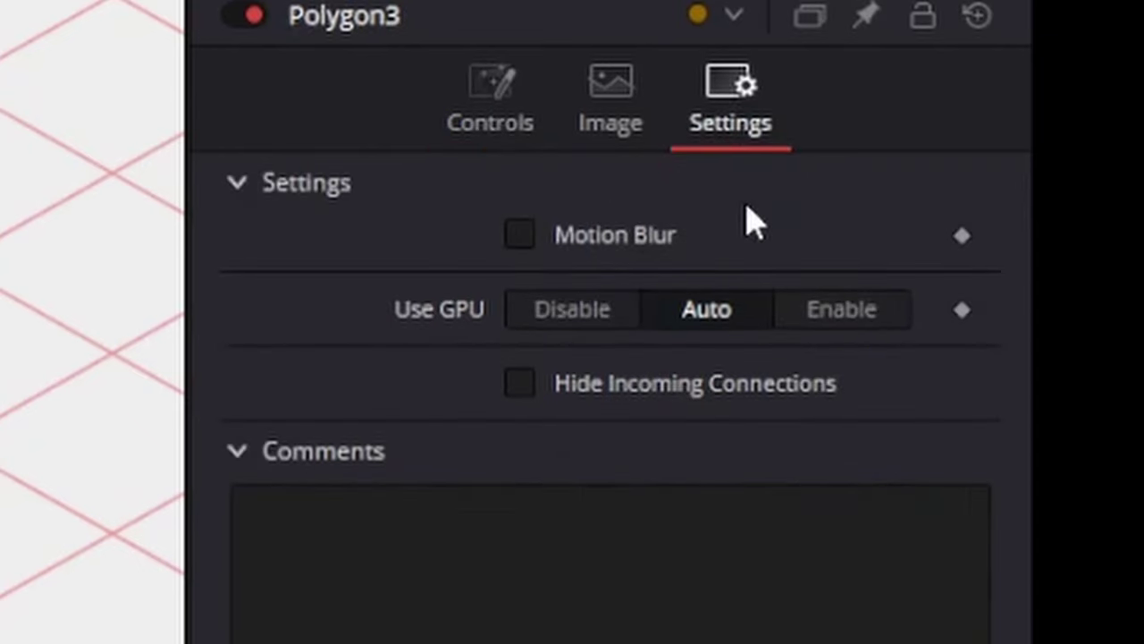
click(626, 235)
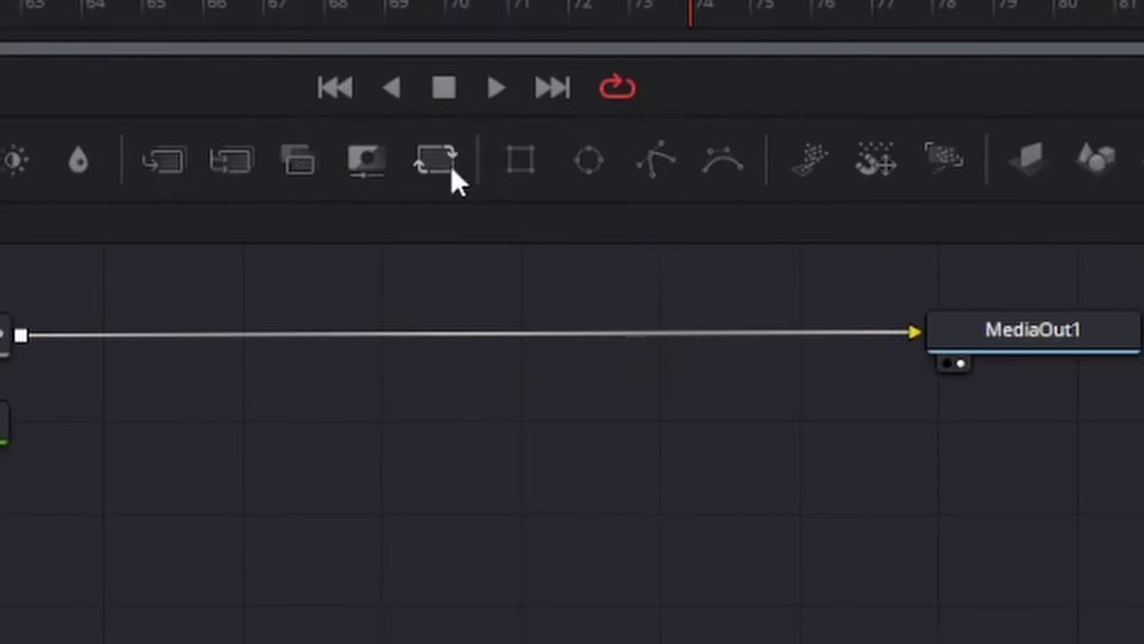
Step: Insert a Transform node before MediaOut1 and animate its Center to Y 0.472 with an eased curve
drag(450, 165, 270, 336)
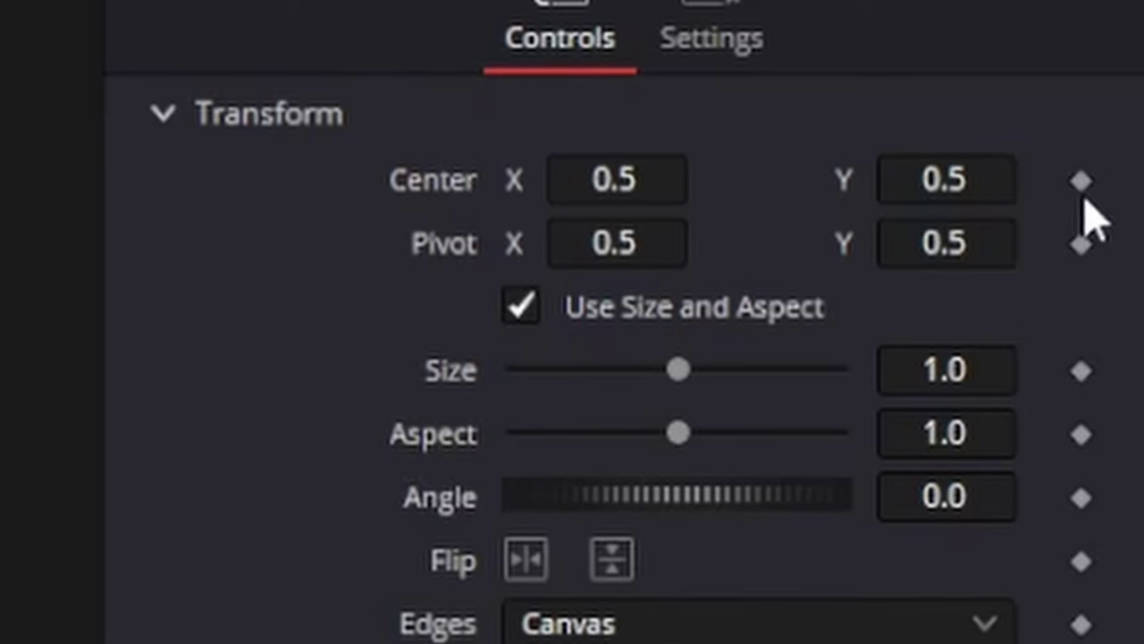
click(1080, 184)
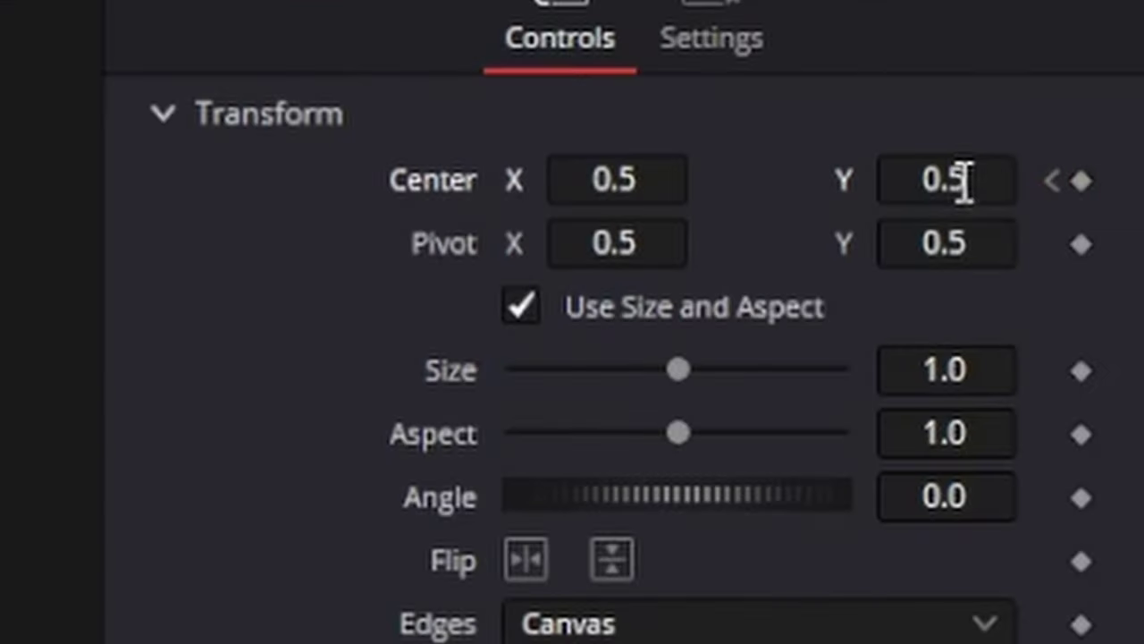
double_click(963, 179)
text(0.472)
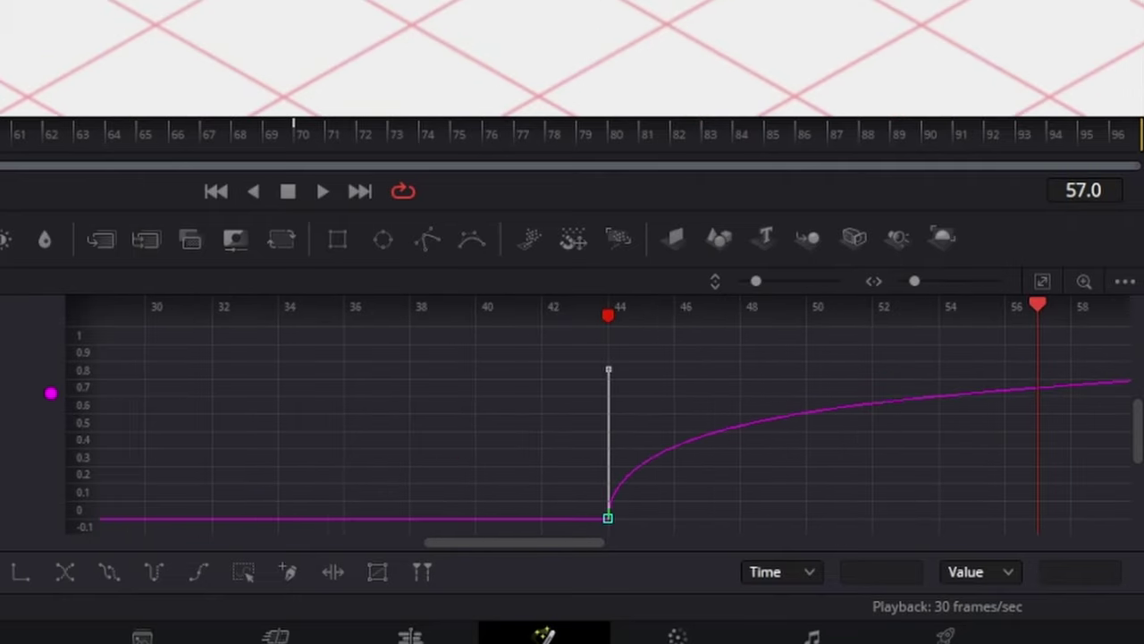
drag(491, 383, 473, 374)
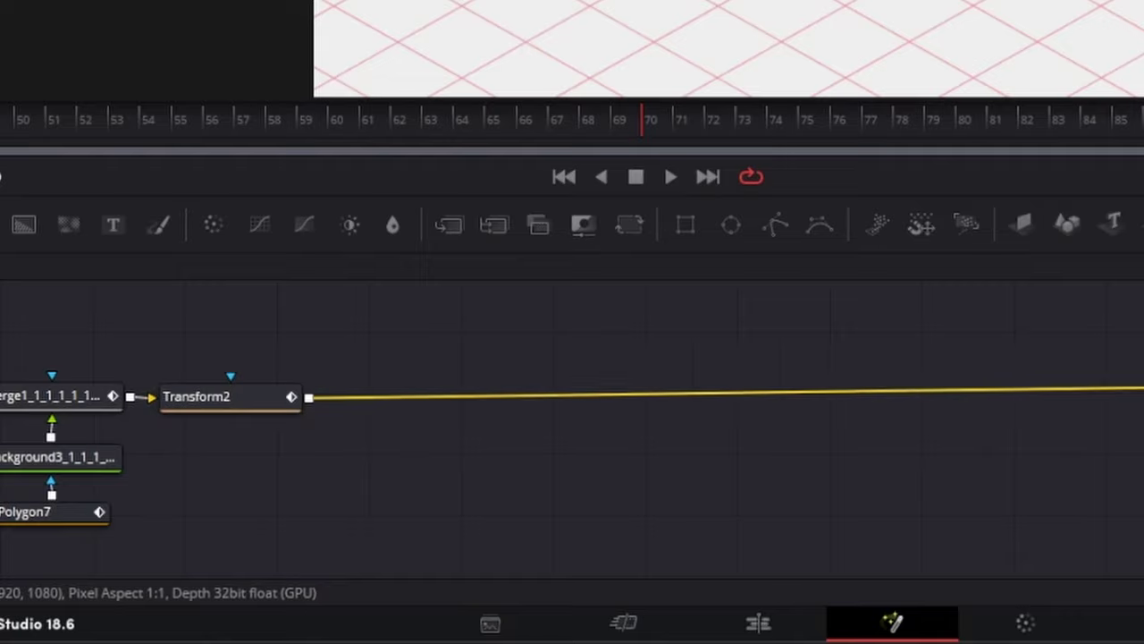
Step: Merge a near-black solid background with red, green and blue at 0.074509 between Transform2 and MediaOut1
drag(82, 234, 432, 393)
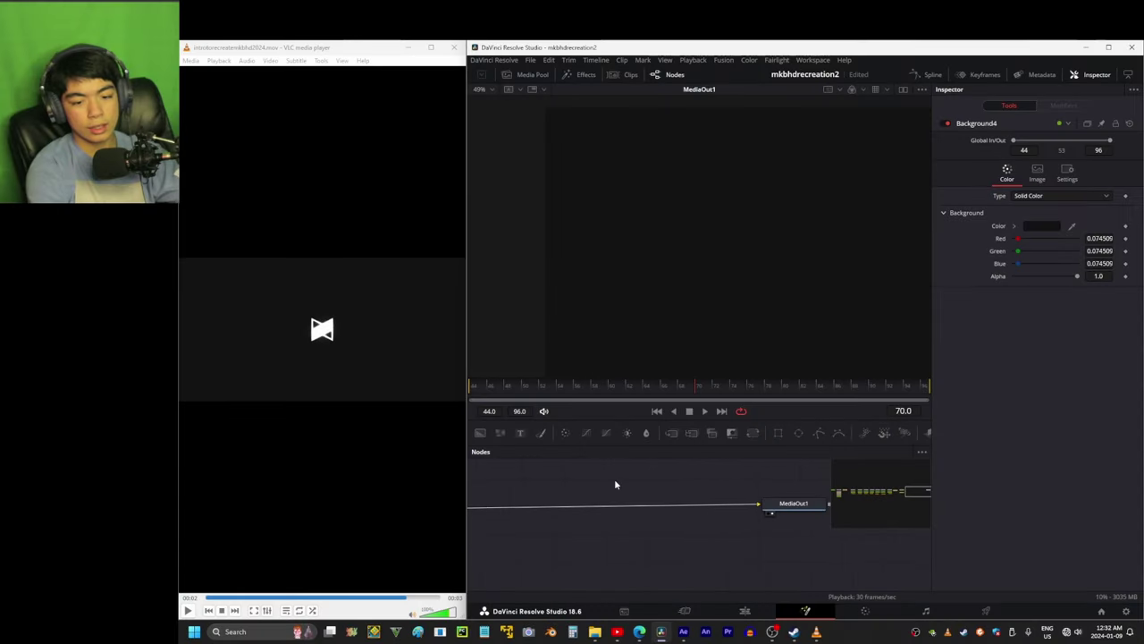
click(792, 503)
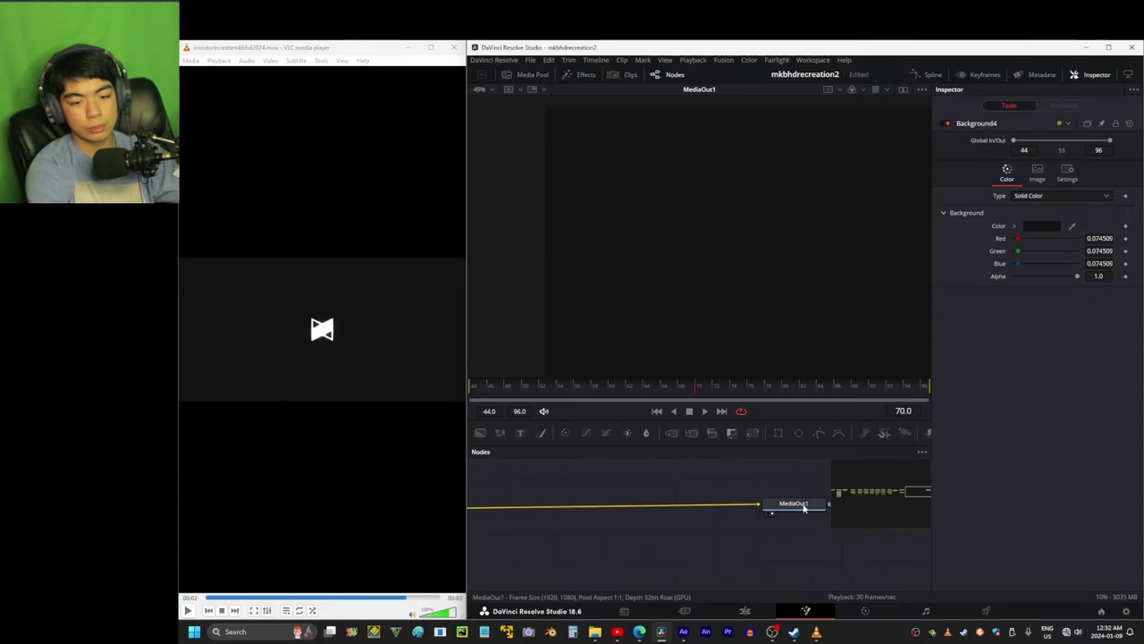
click(729, 497)
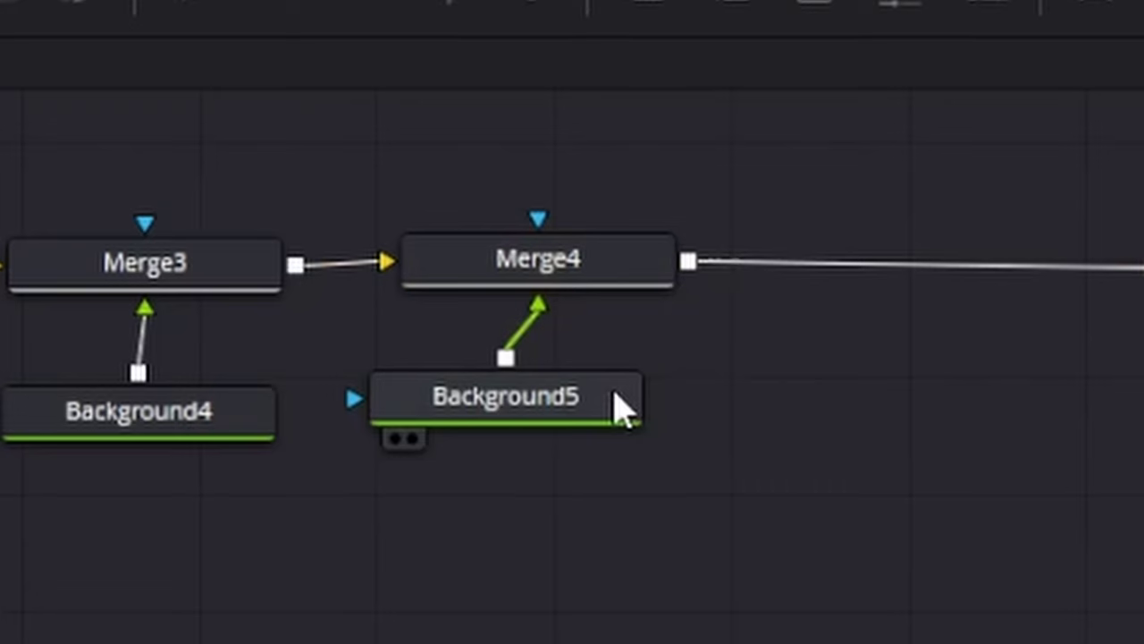
Step: Mask Background5 with a polygon traced along the red logo's diagonal band and adjust the mask's border width
click(614, 402)
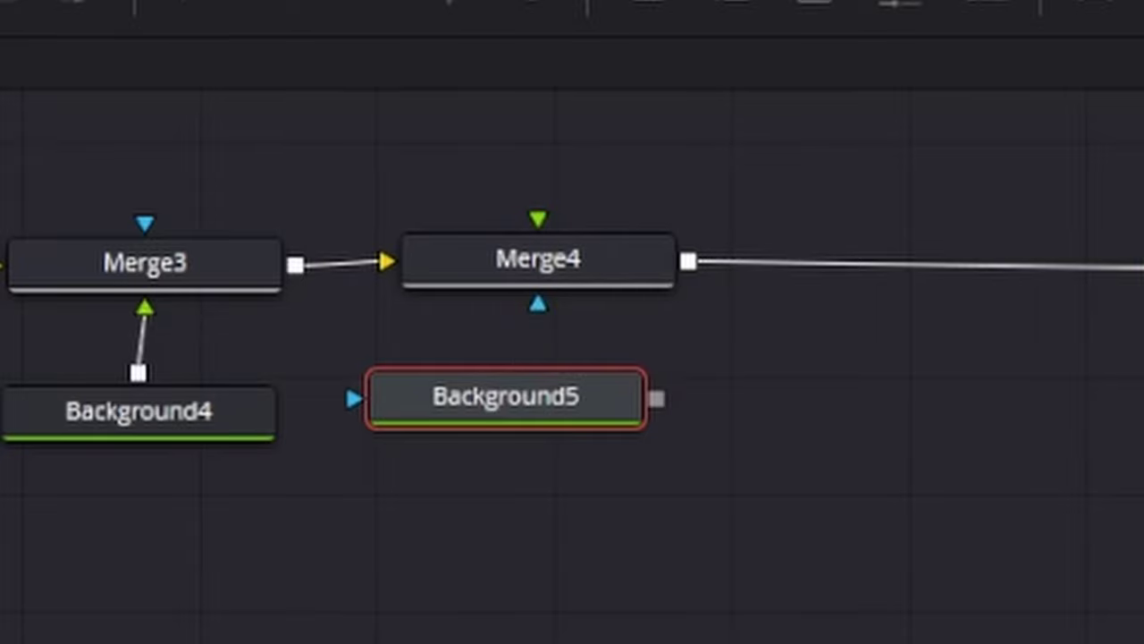
drag(813, 4, 474, 517)
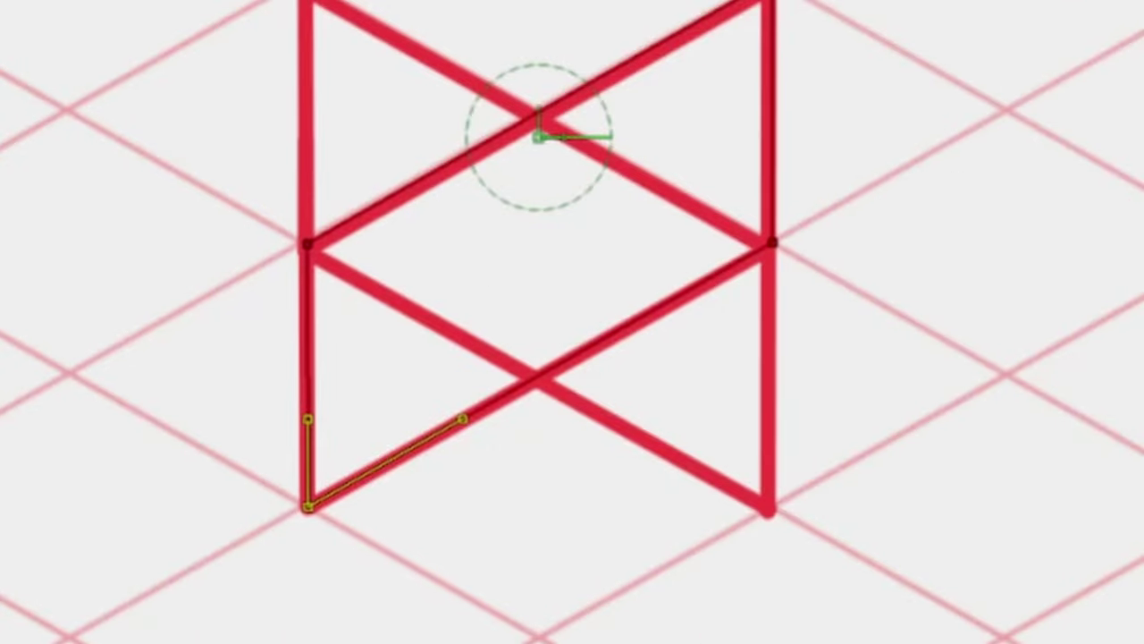
mouse_move(658, 396)
mouse_down()
mouse_move(557, 301)
mouse_move(536, 225)
mouse_up()
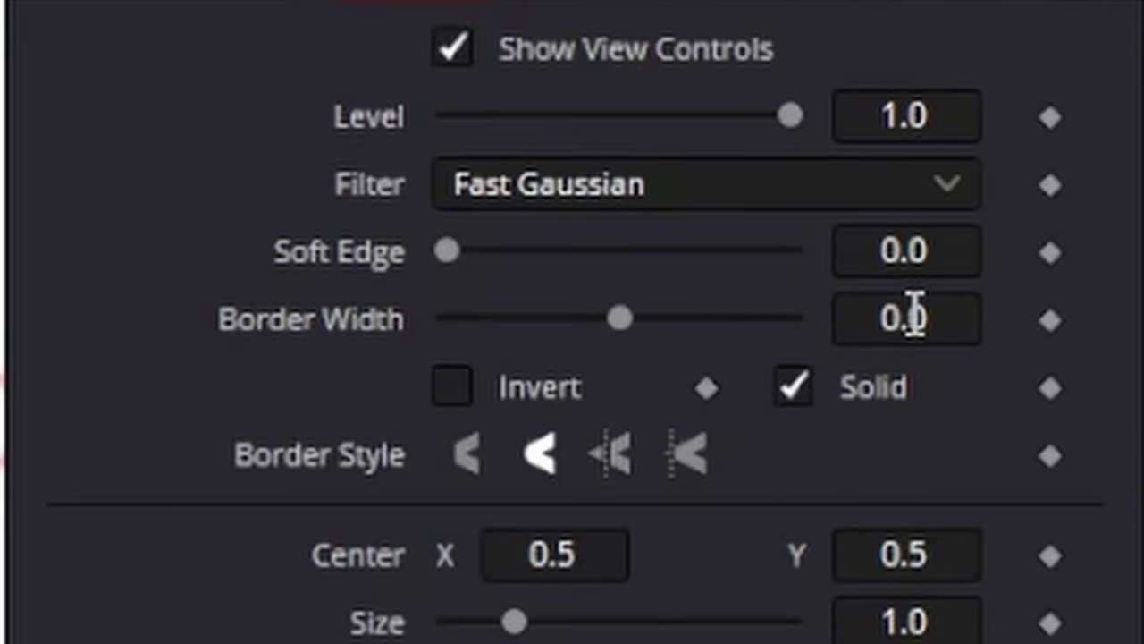
click(913, 317)
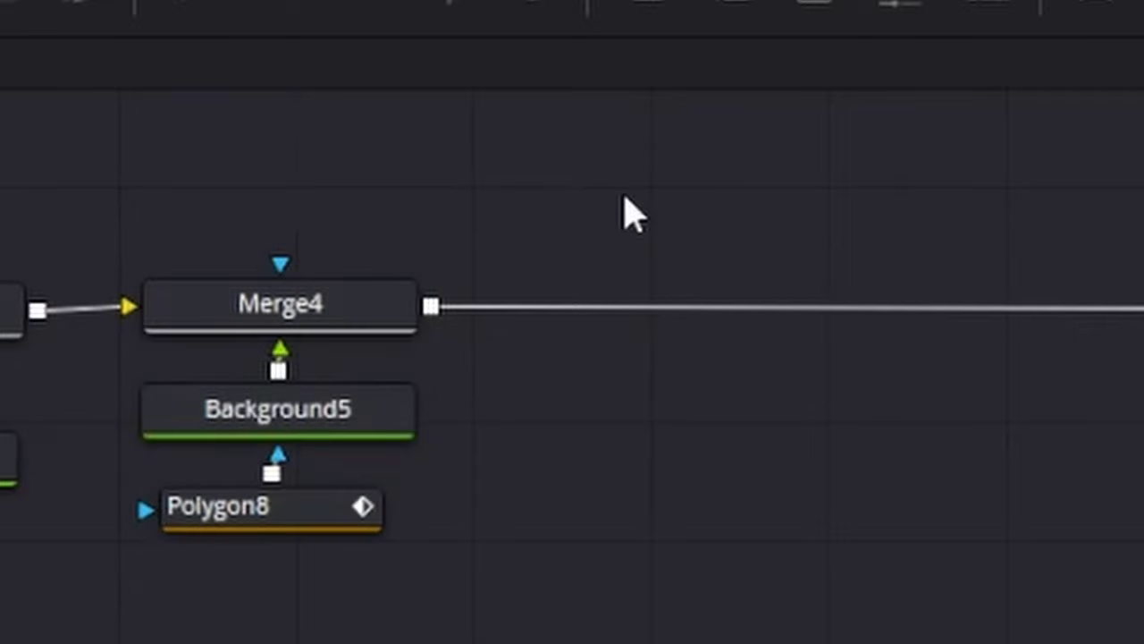
Step: Duplicate the masked background with its merge and mirror the copied polygon using X Rotation and Center Y 0.416
key(ctrl+v)
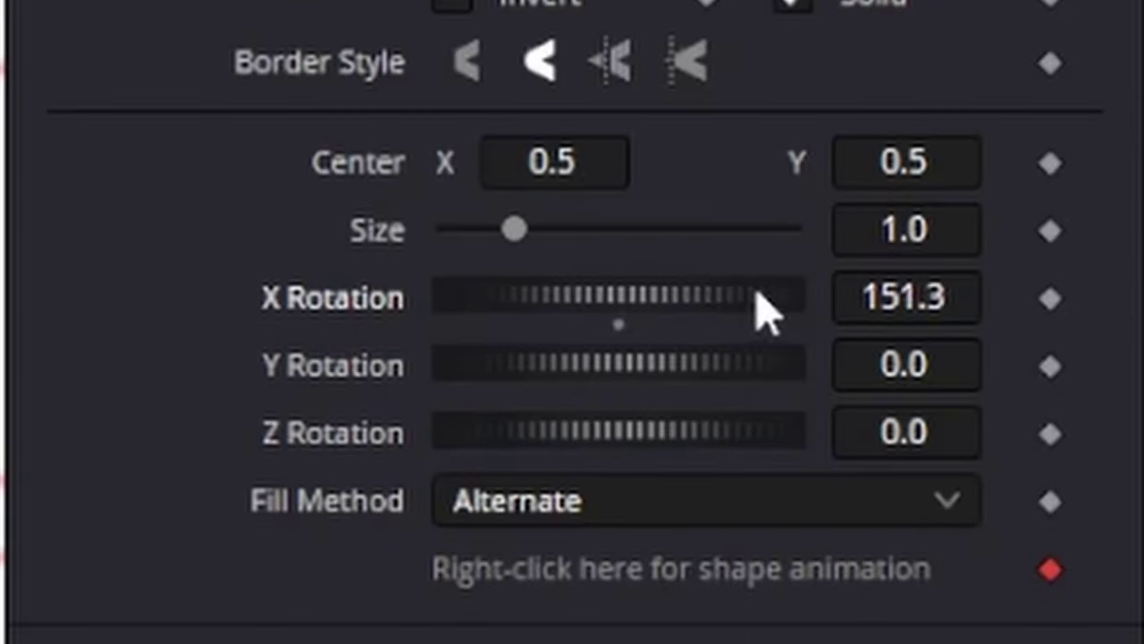
drag(757, 307, 812, 358)
text(0.416)
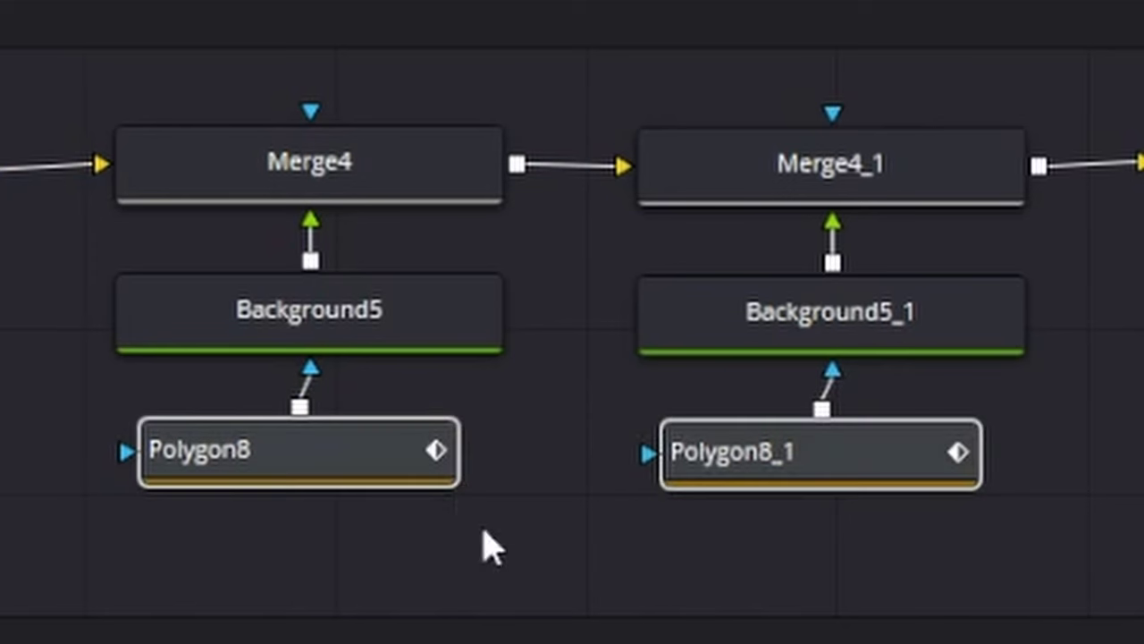
click(383, 524)
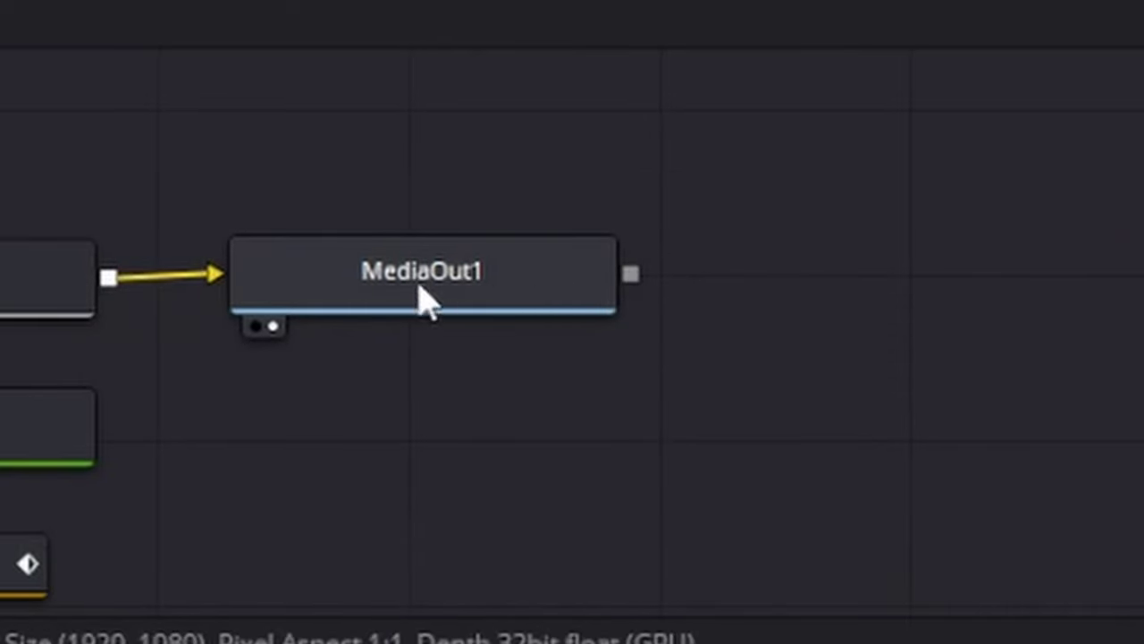
drag(465, 219, 473, 353)
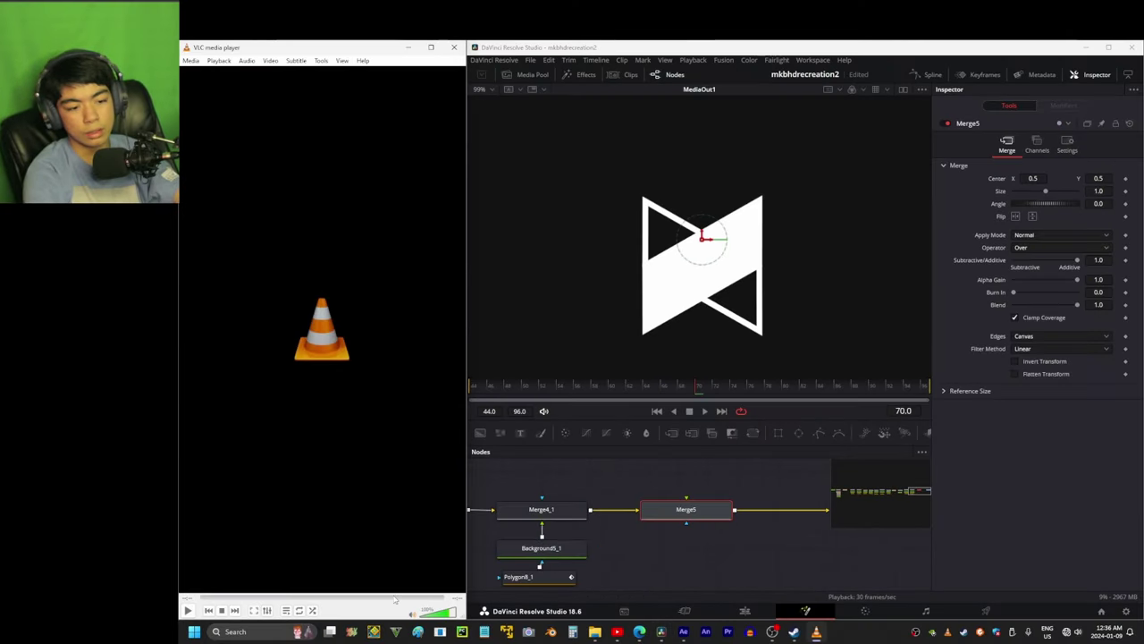
click(411, 597)
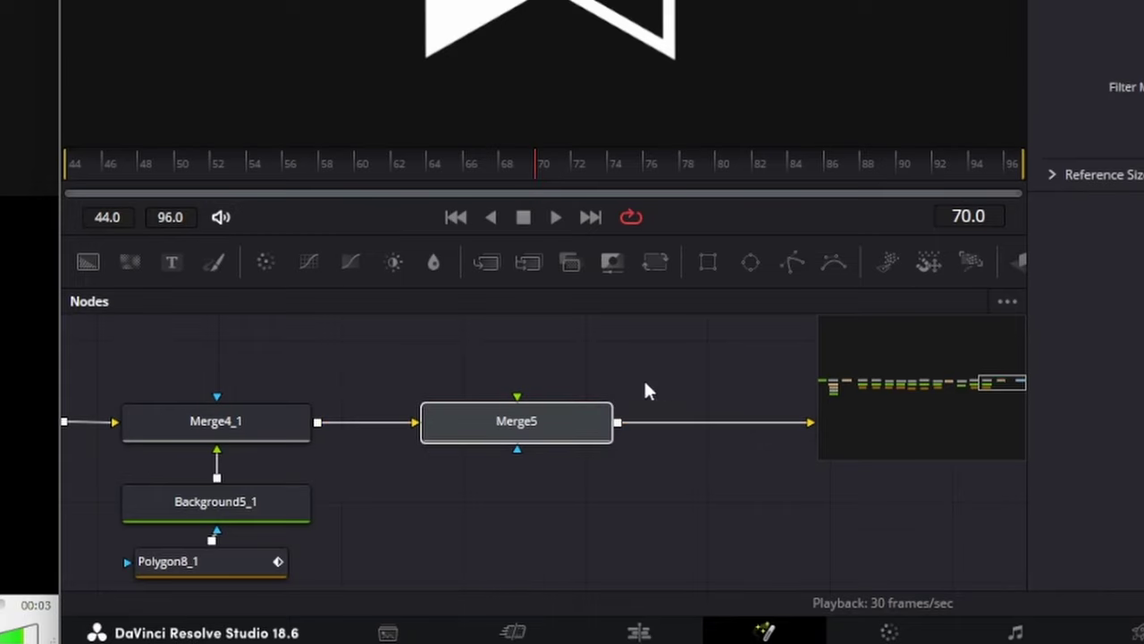
drag(643, 378, 390, 409)
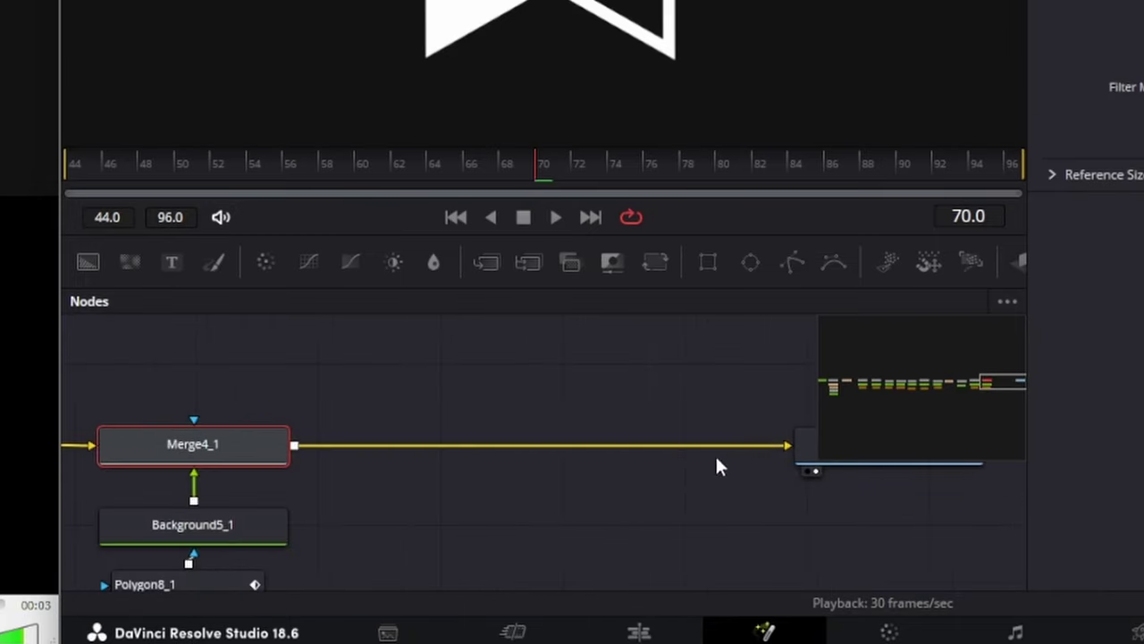
Step: Detach the Merge3 logo branch from Transform2 and MediaOut1, and feed a new Background node into Merge3
drag(716, 460, 634, 444)
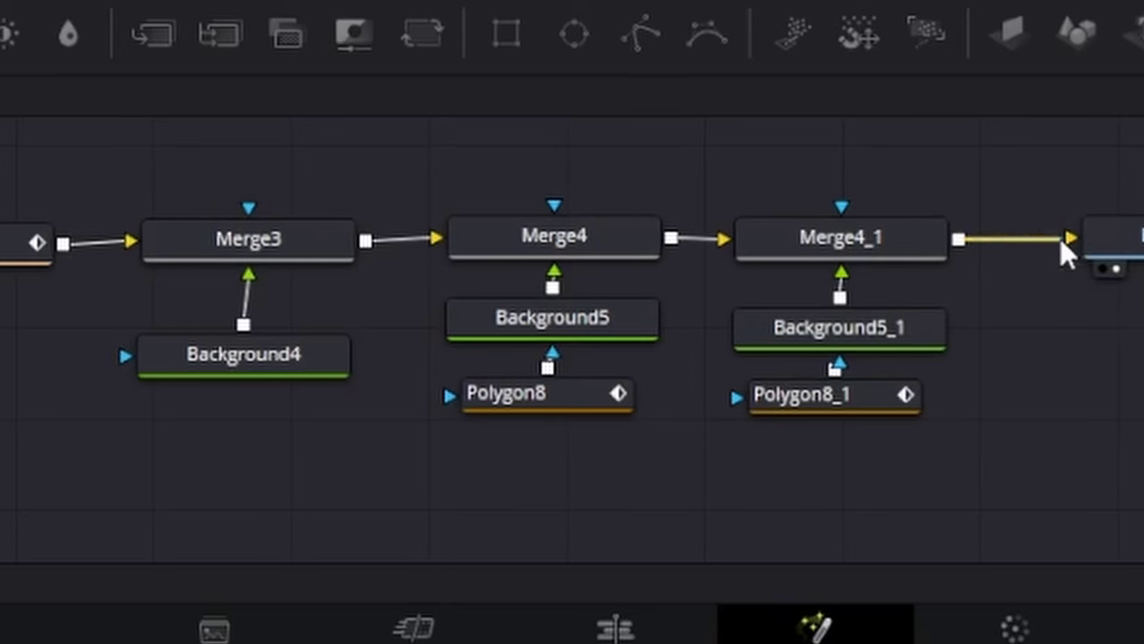
drag(1060, 238, 964, 192)
drag(349, 286, 500, 430)
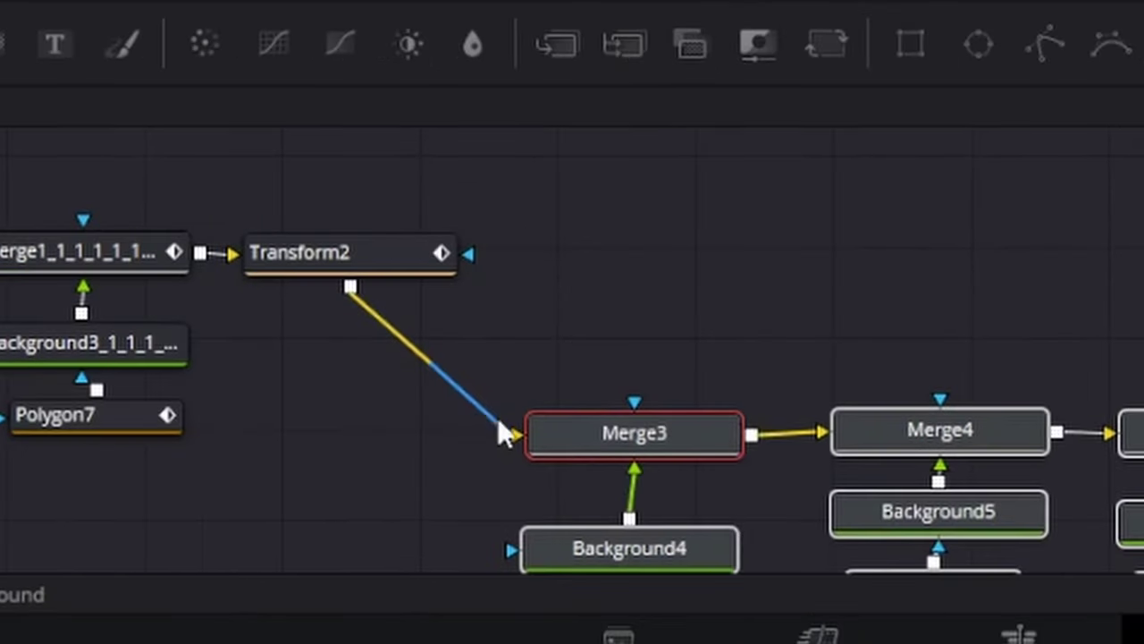
drag(302, 483, 564, 396)
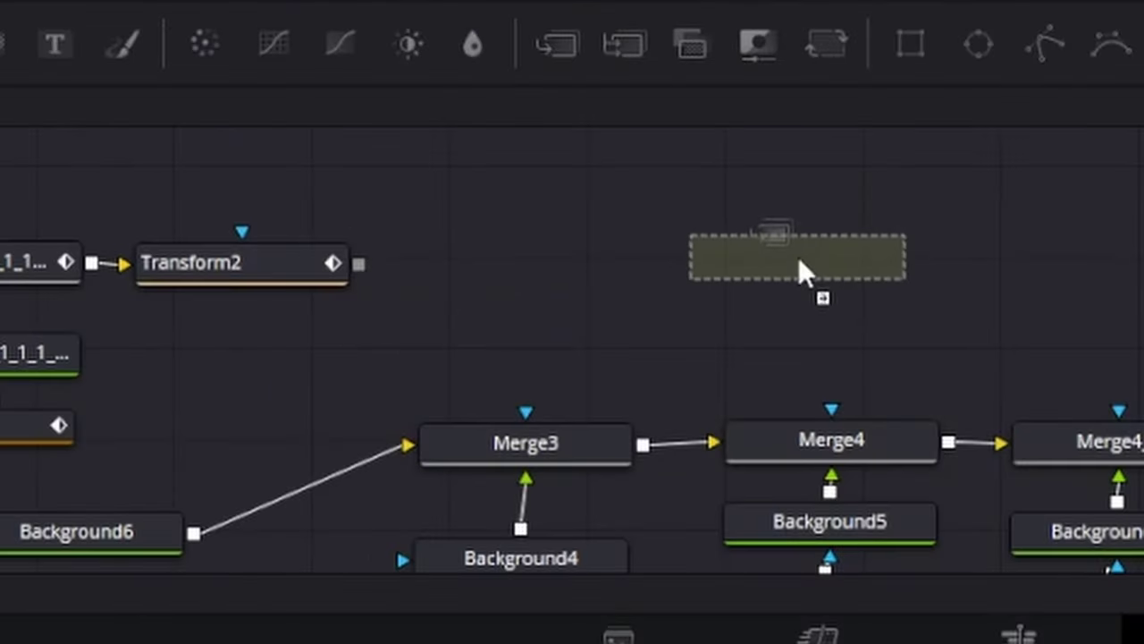
Step: Add a Merge between Transform2 and MediaOut1, with the logo branch routed through a Transform as its foreground
click(799, 254)
click(822, 286)
drag(794, 280, 1119, 268)
drag(996, 414, 558, 254)
drag(1140, 267, 20, 528)
scroll(1077, 362, up, 3)
click(707, 219)
click(1008, 345)
scroll(1008, 345, down, 3)
drag(1142, 255, 230, 545)
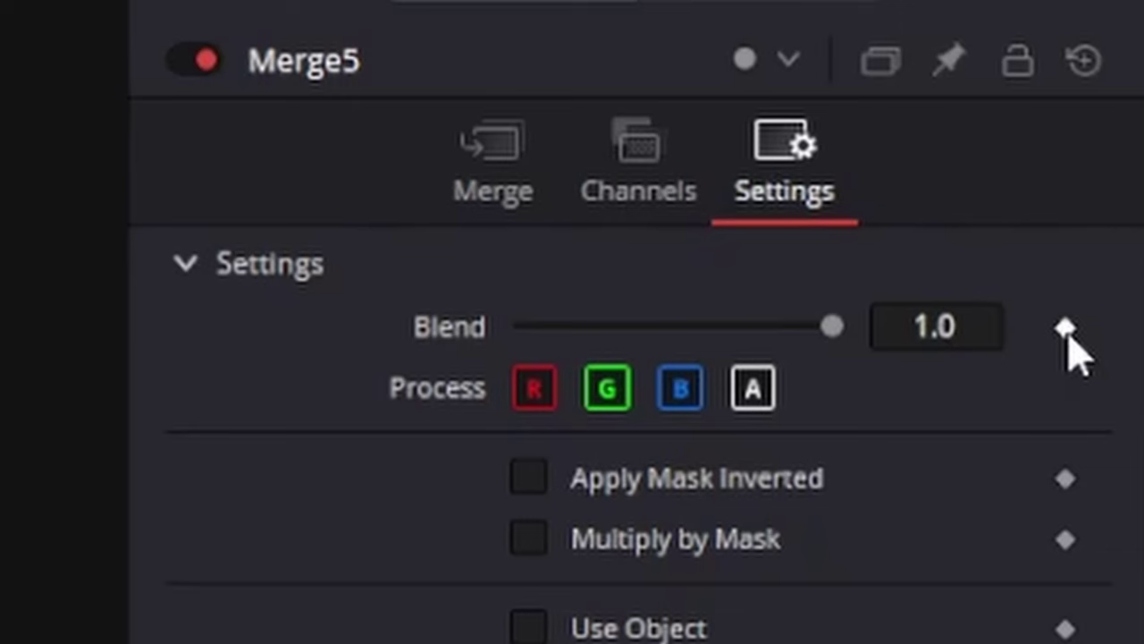
Step: Keyframe Merge5's Blend at 0.0 on frame 69 and at 1.0 on frame 70
click(1066, 327)
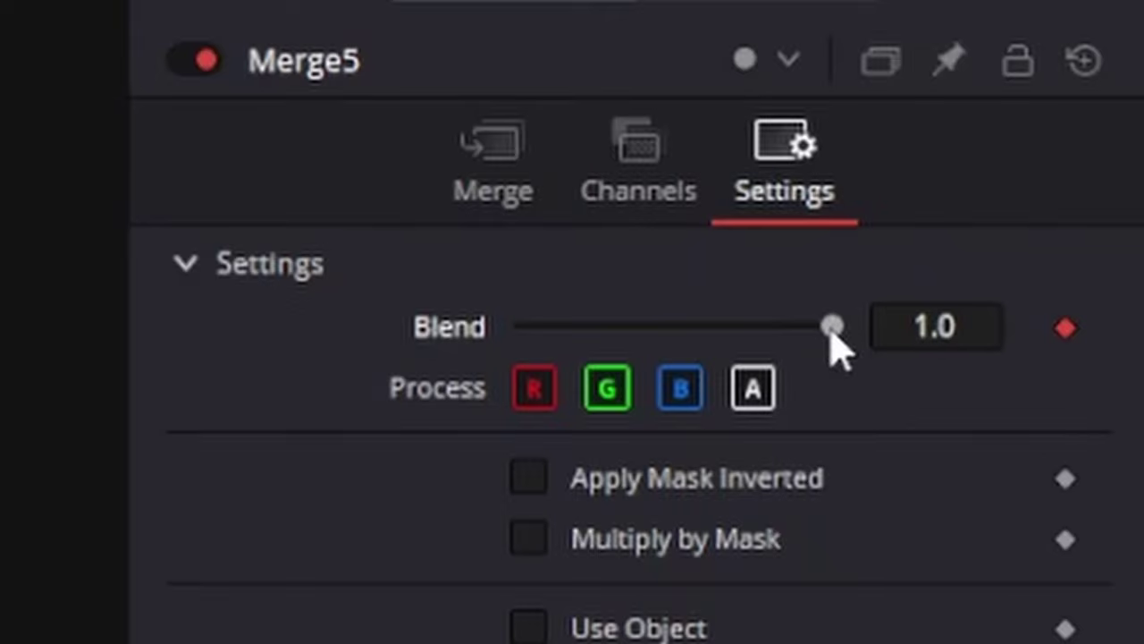
drag(831, 327, 522, 328)
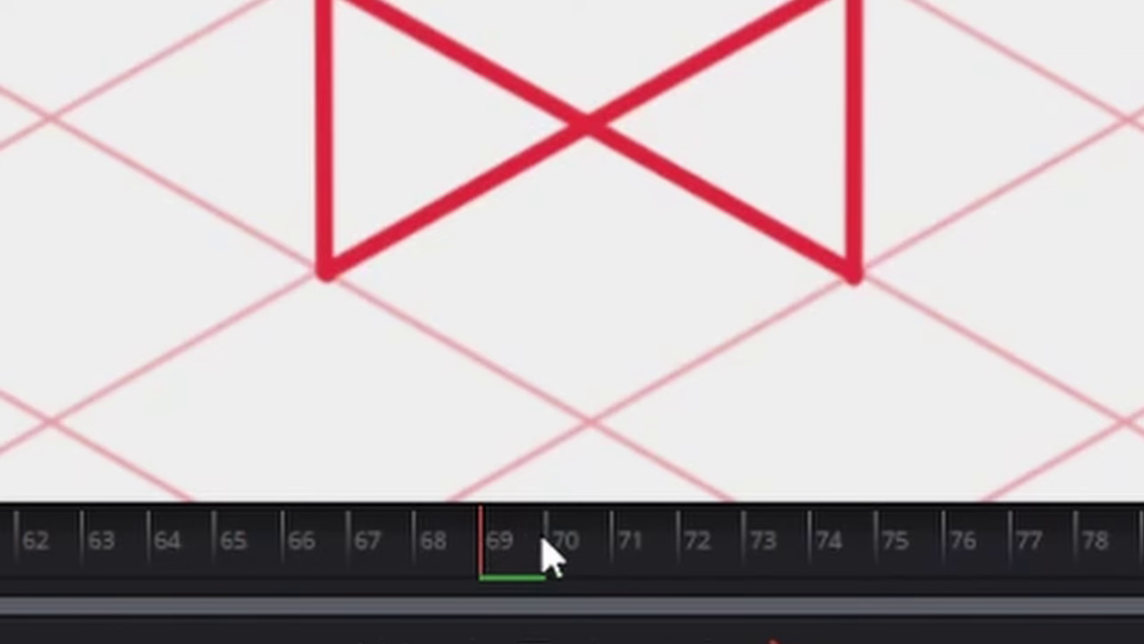
click(545, 554)
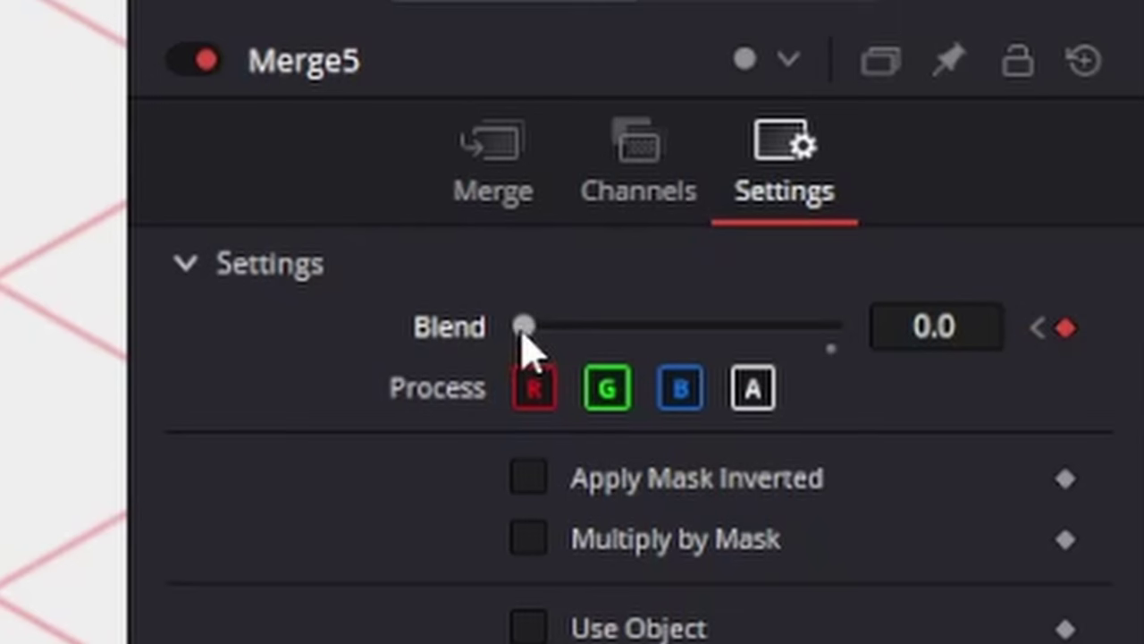
drag(523, 327, 831, 328)
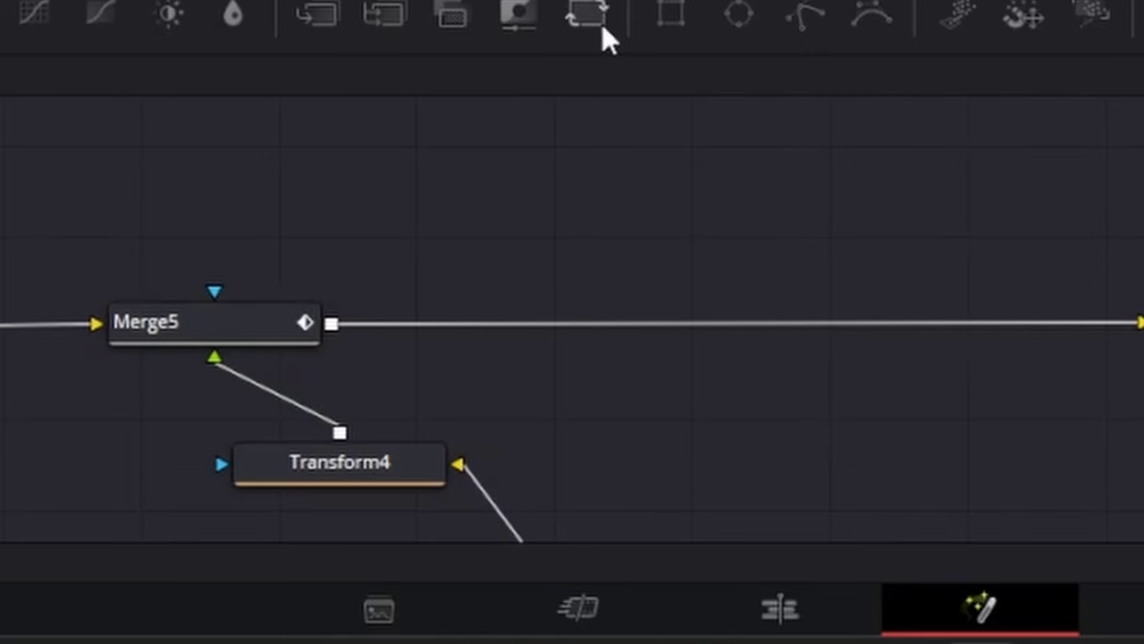
Step: Insert a Transform node after Merge5 and keyframe its Size to scale down the finished white logo
drag(601, 23, 708, 327)
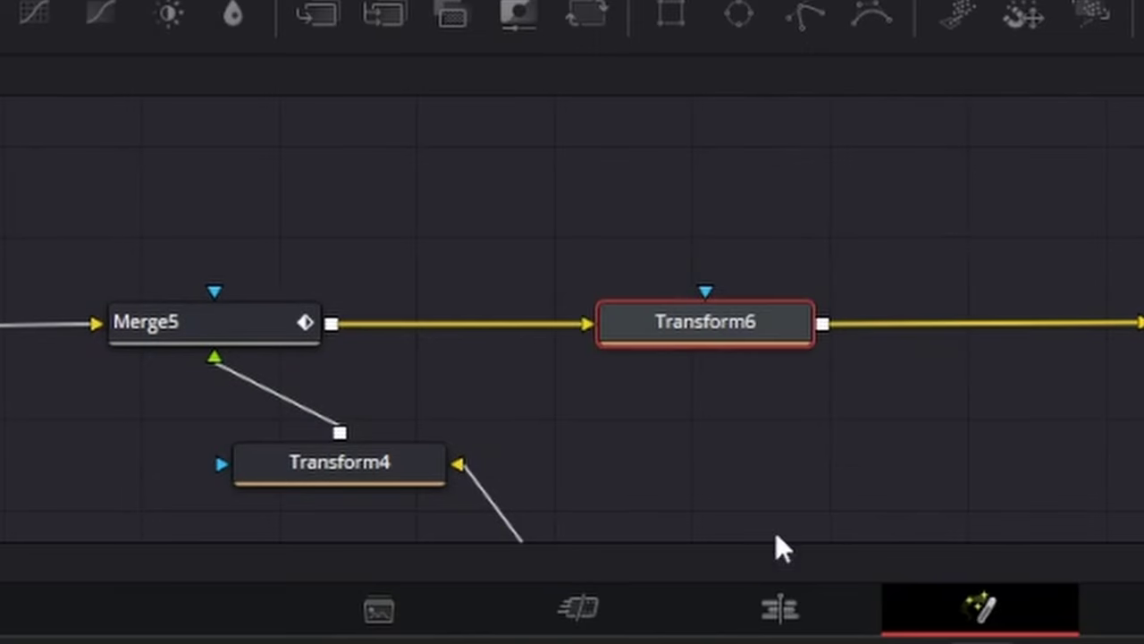
click(705, 322)
drag(251, 398, 783, 404)
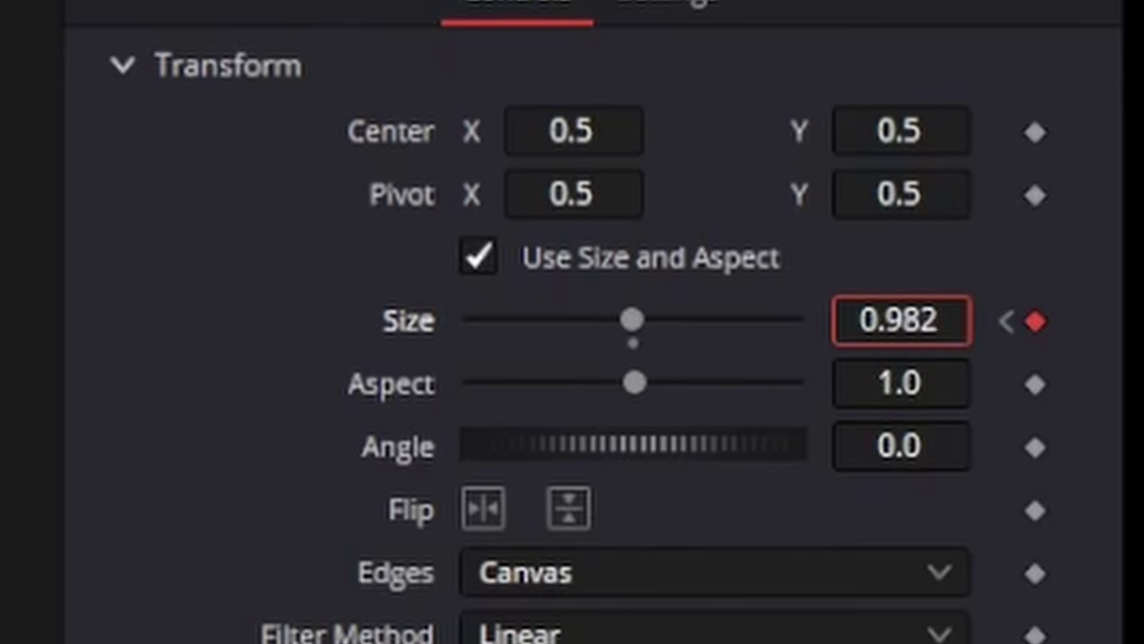
drag(632, 319, 604, 319)
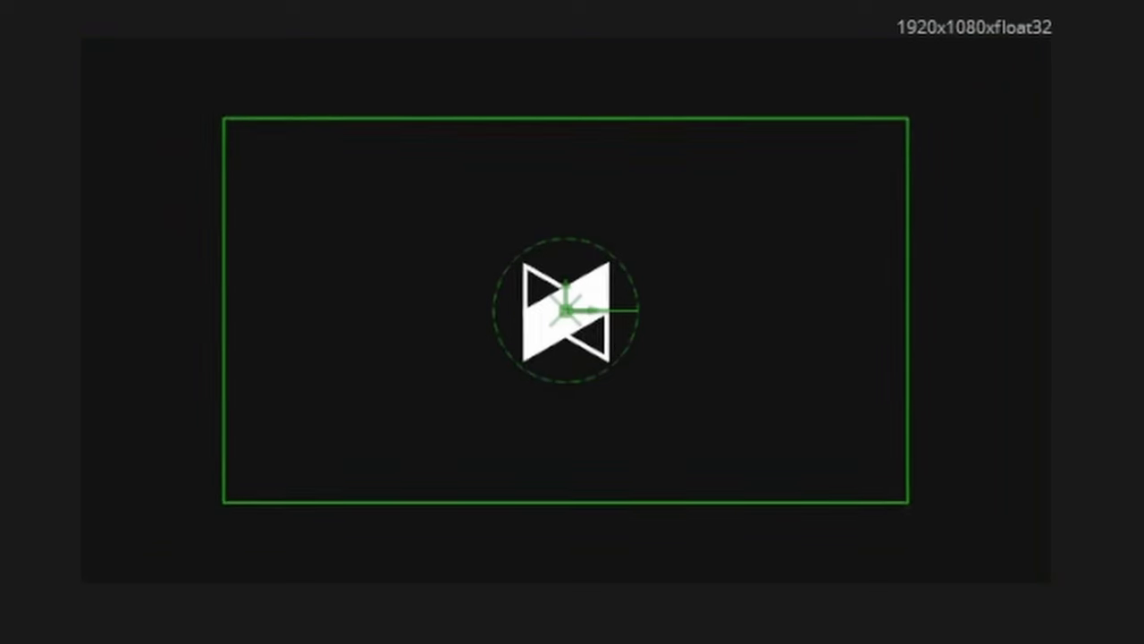
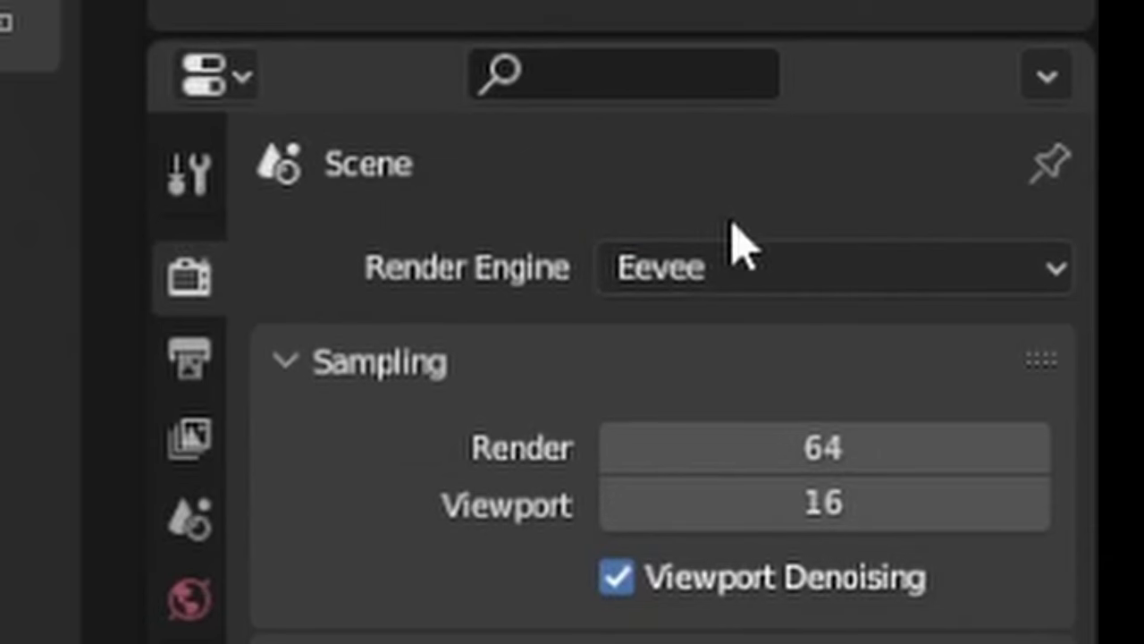
Step: Use the Eevee render engine and enable the transparent film background for the scene
click(745, 304)
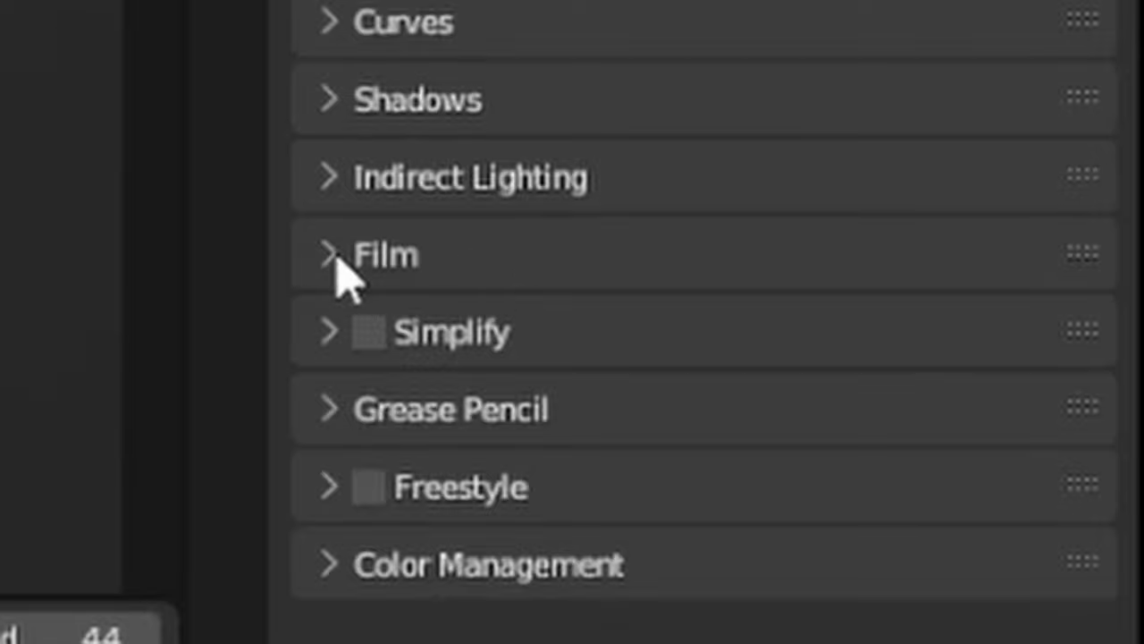
click(344, 268)
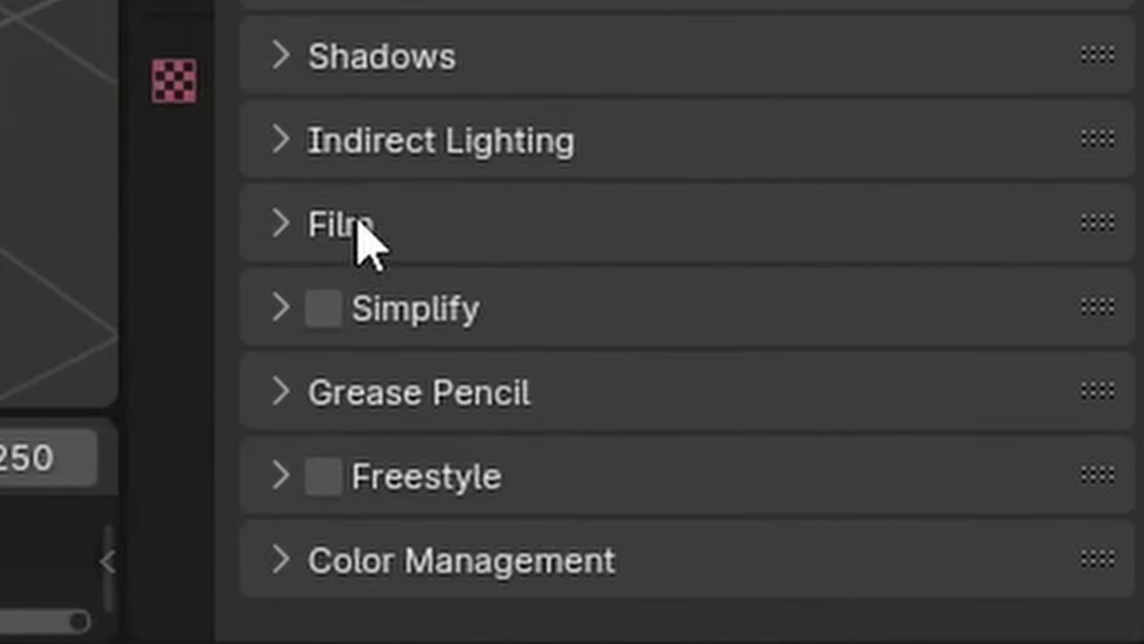
click(340, 223)
scroll(527, 366, down, 2)
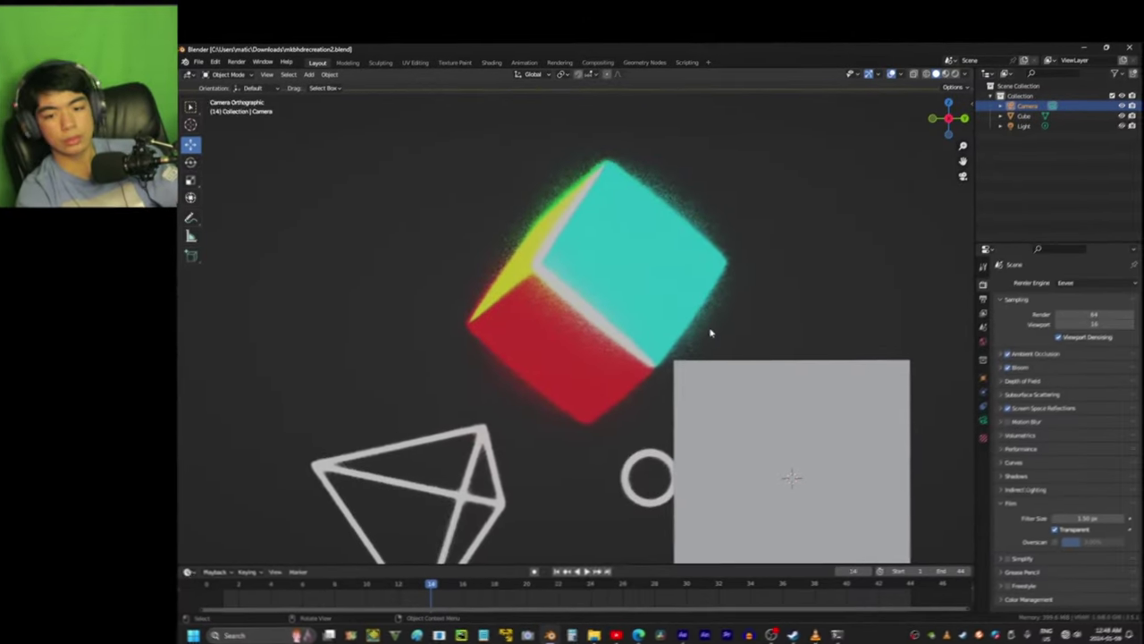
Step: Rotate the cube about its Y and Z axes towards the orientation of the outlined reference cube
scroll(707, 332, up, 3)
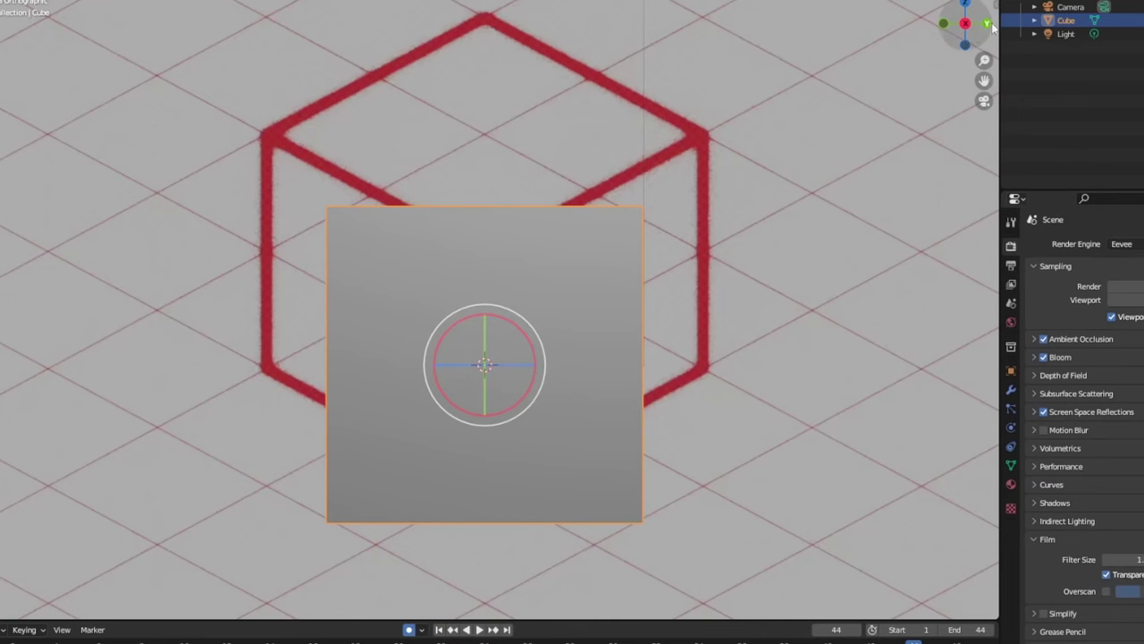
key(n)
drag(902, 101, 925, 101)
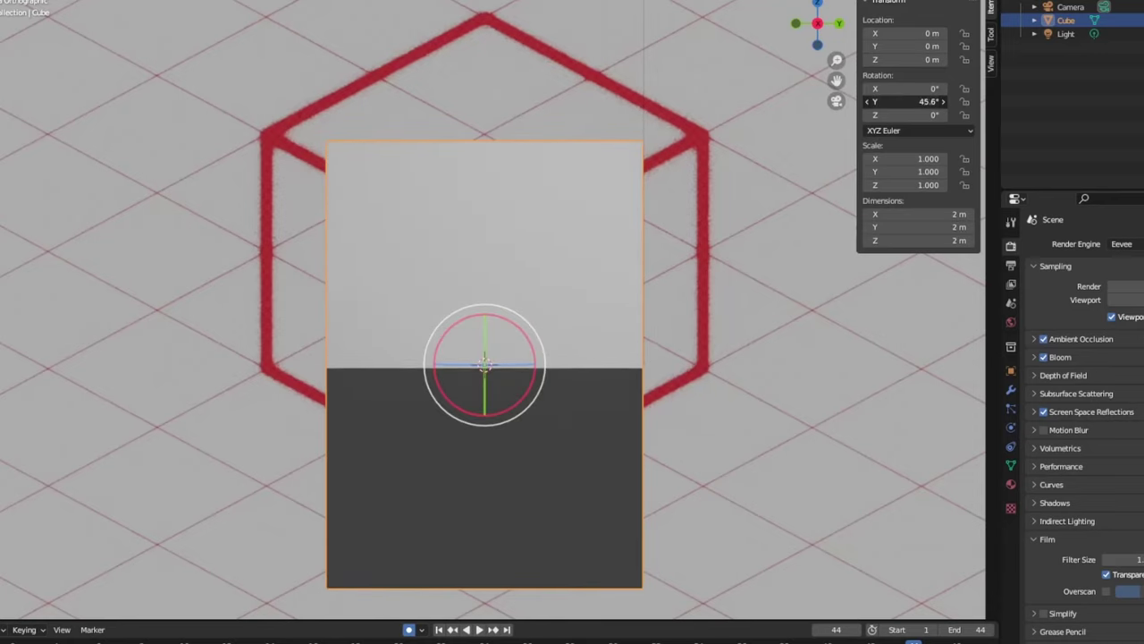
drag(921, 114, 886, 114)
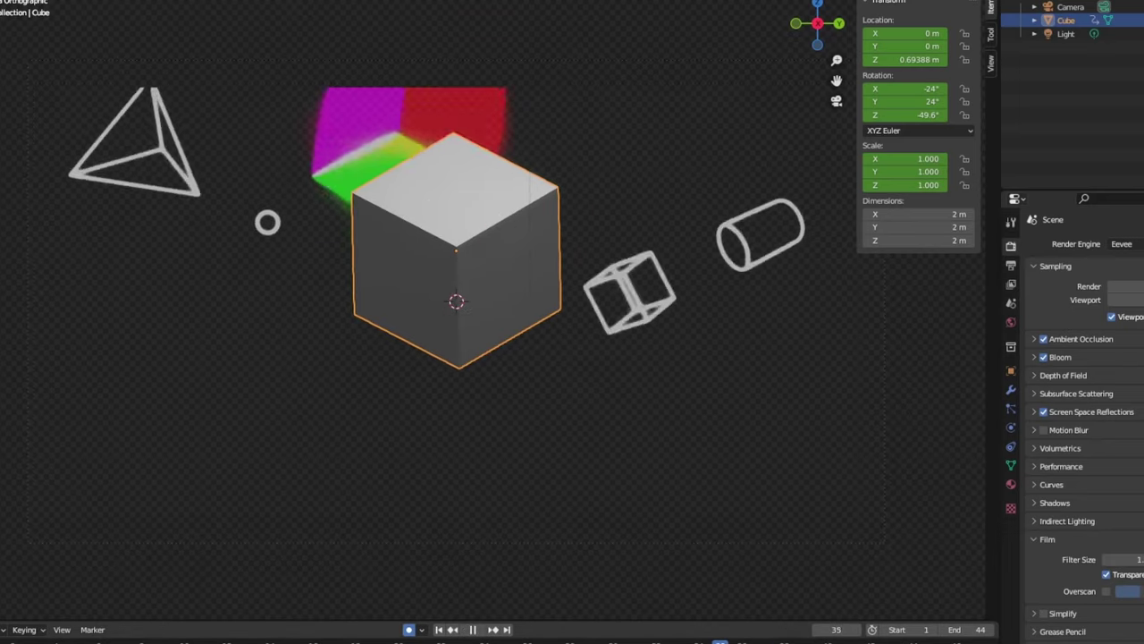
Step: On frame 26, scale the cube to about 0.839 and move it to match the reference footage
key(Escape)
key(s)
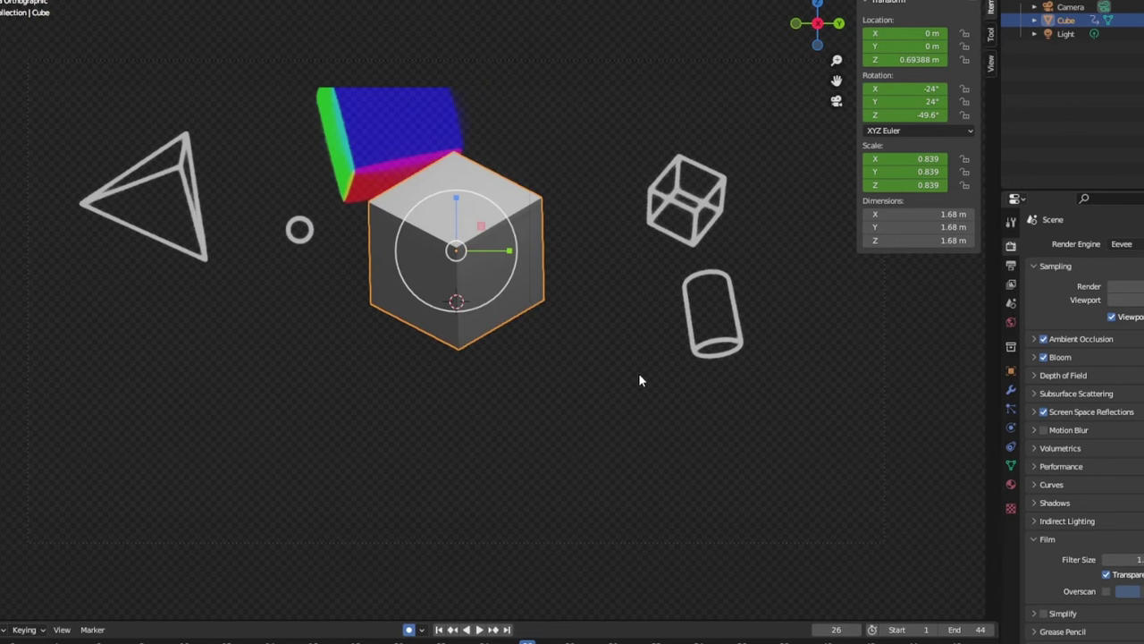
key(g)
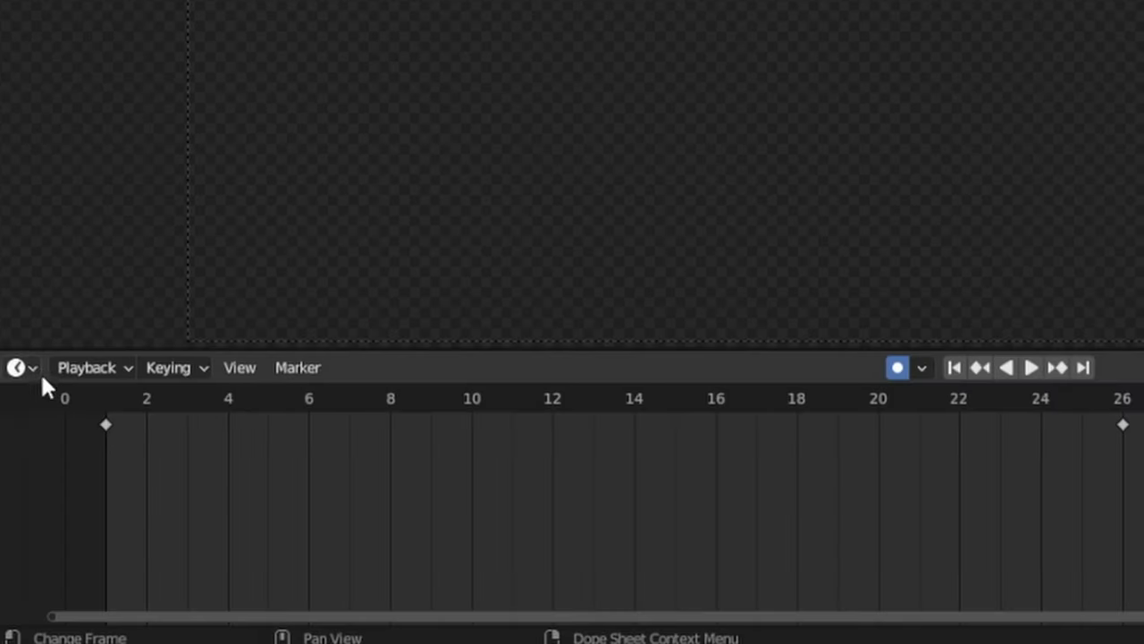
Step: Switch the timeline area to the Graph Editor
click(29, 367)
click(358, 175)
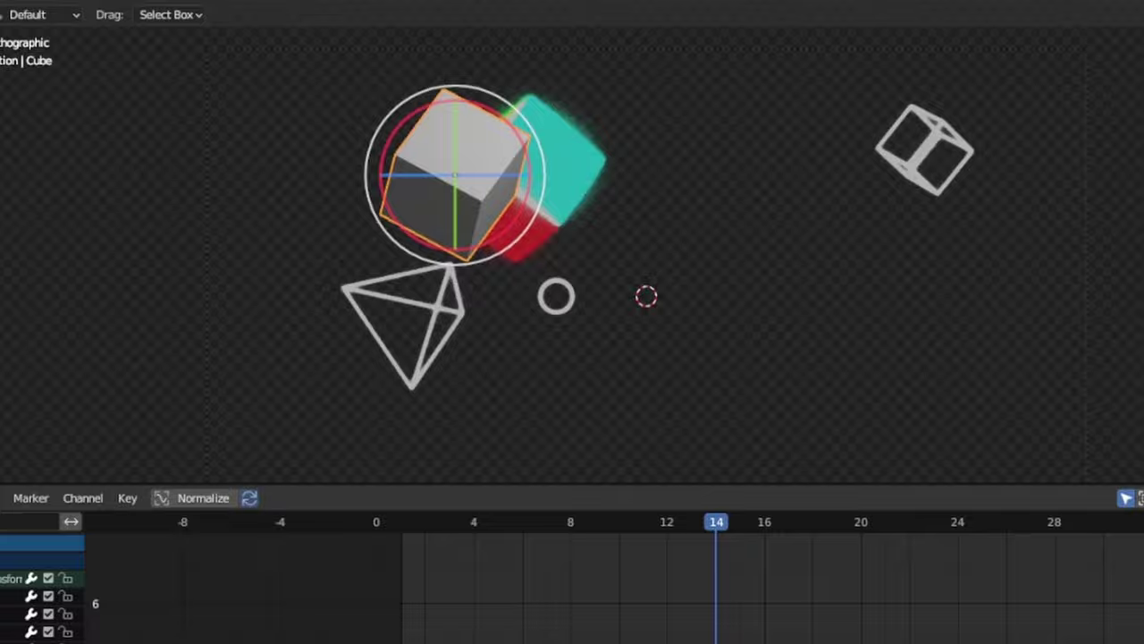
Step: Restore the Timeline at a reduced height and play back the cube's animation against the reference
click(2, 498)
click(199, 587)
drag(679, 492, 670, 640)
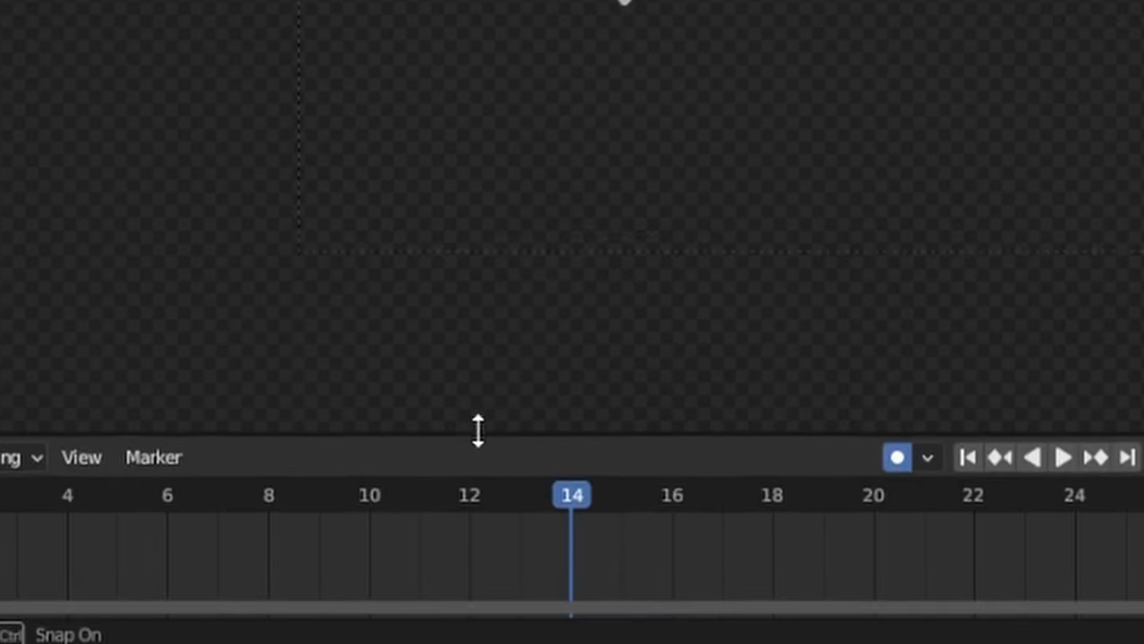
drag(478, 431, 478, 468)
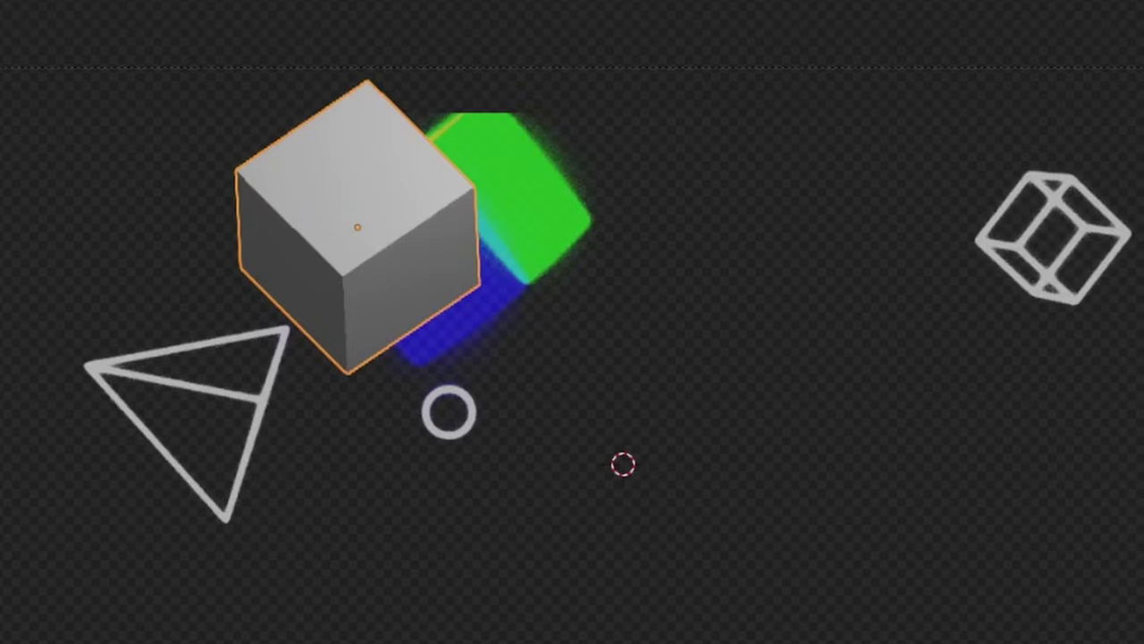
key(space)
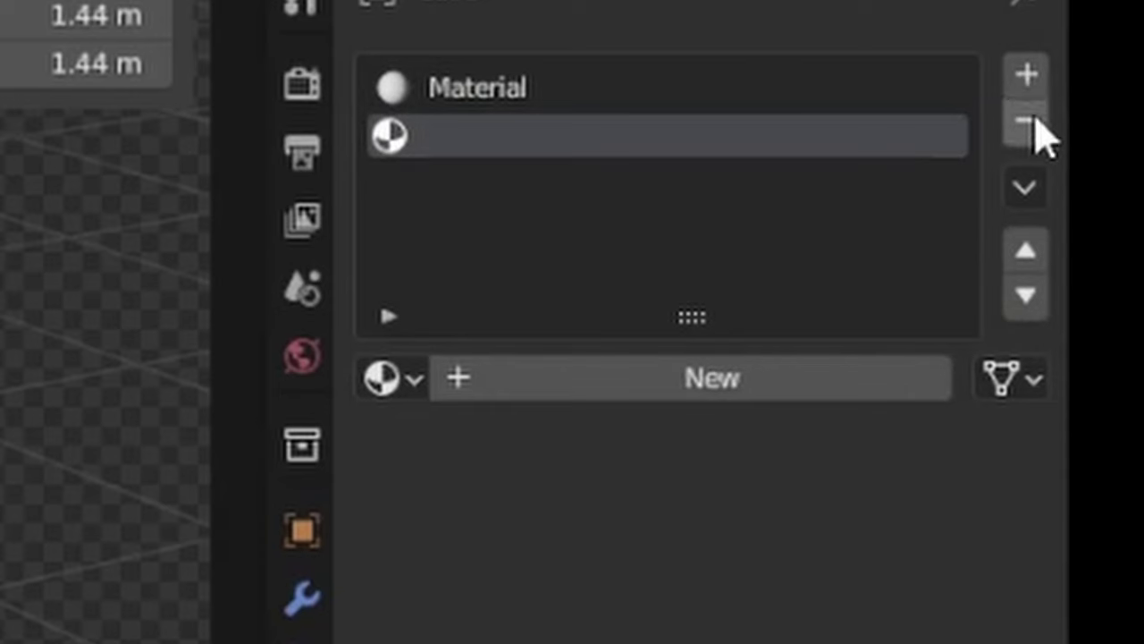
Step: Create a second material on the cube and choose it for a selected side face
click(689, 392)
key(a)
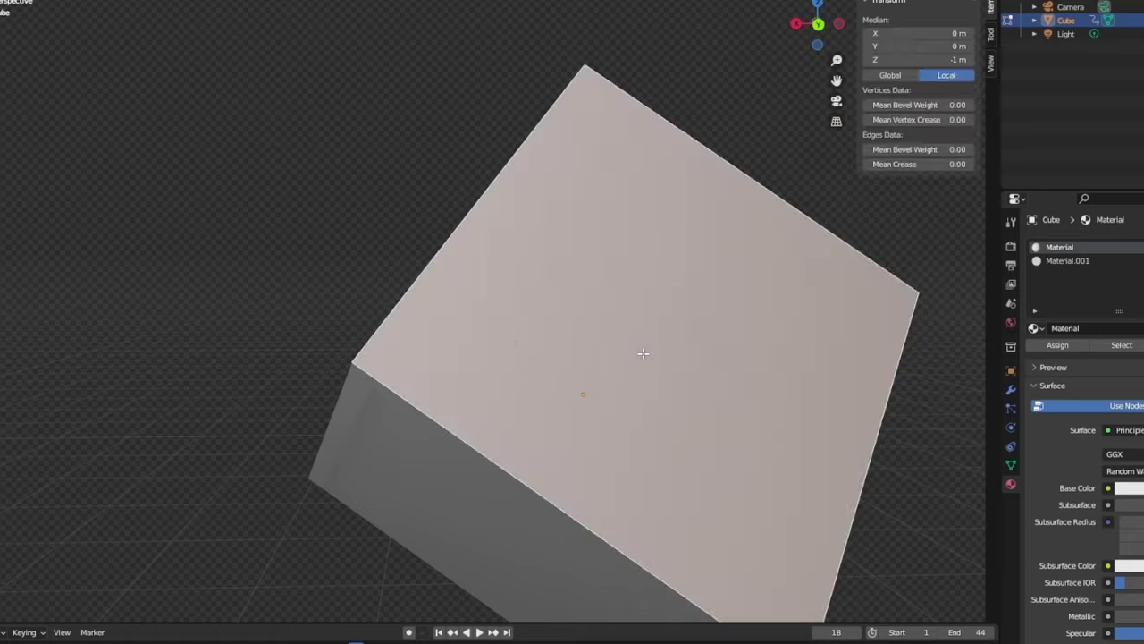
drag(473, 298, 768, 222)
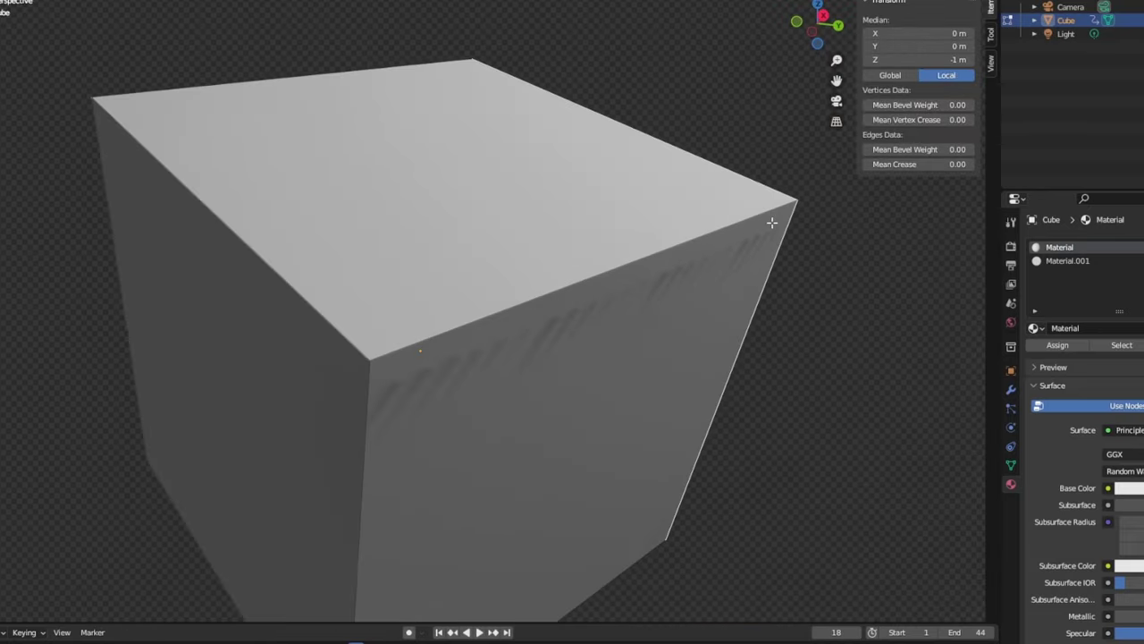
click(305, 413)
click(1067, 260)
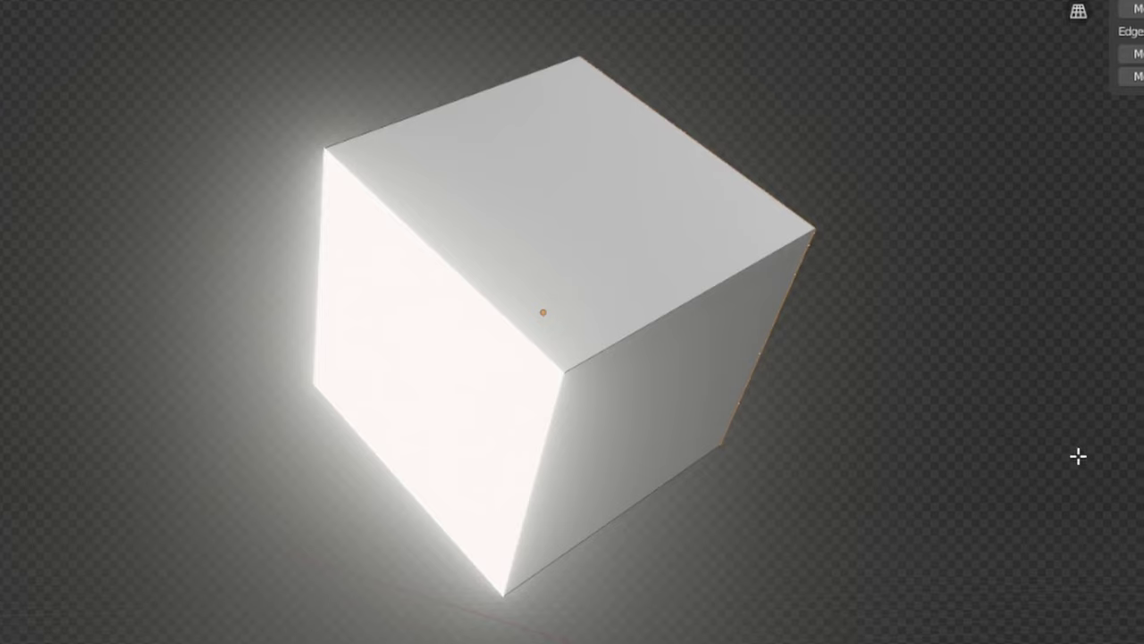
Step: Give the cube's second material a red emission color
scroll(1078, 456, down, 3)
drag(978, 450, 837, 488)
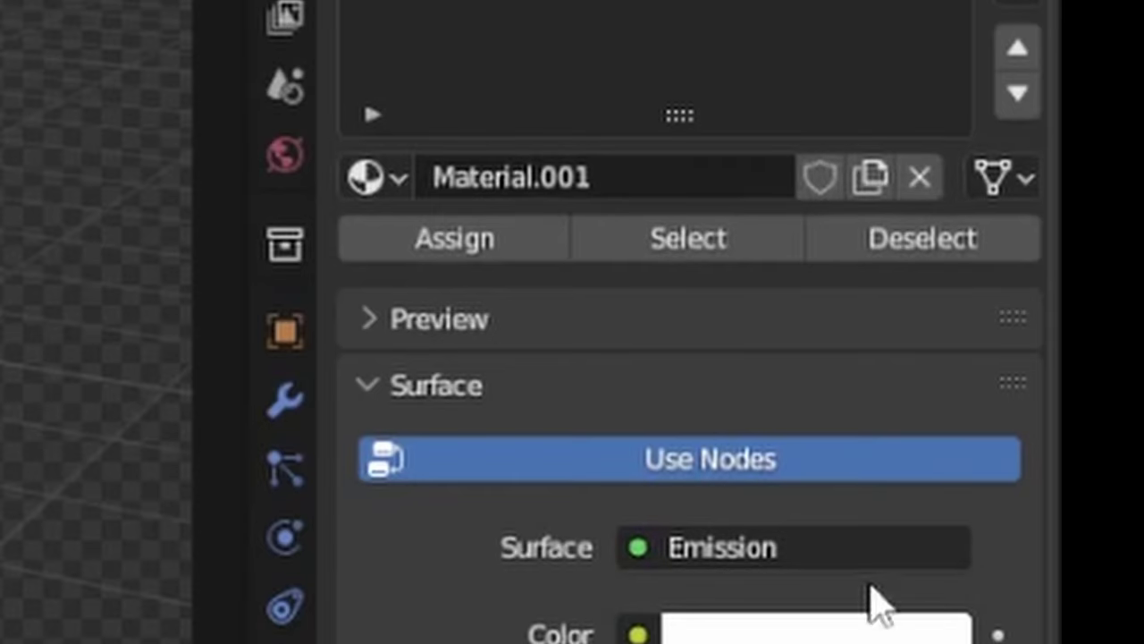
click(863, 626)
Step: Add a third material for another cube face and give it a green emission color
click(1067, 59)
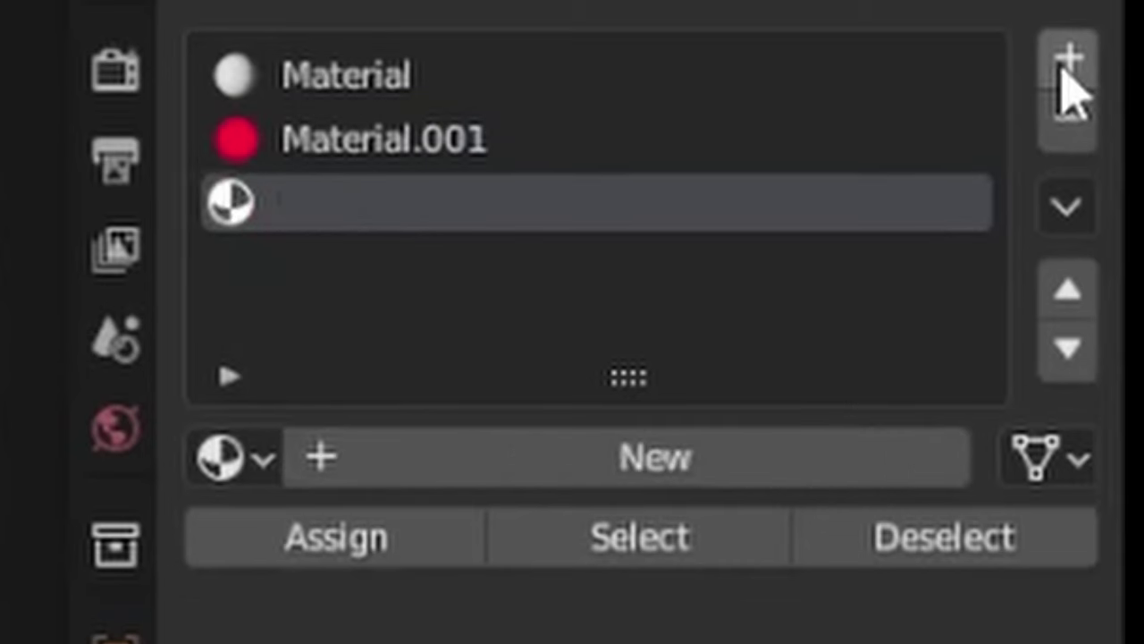
click(623, 457)
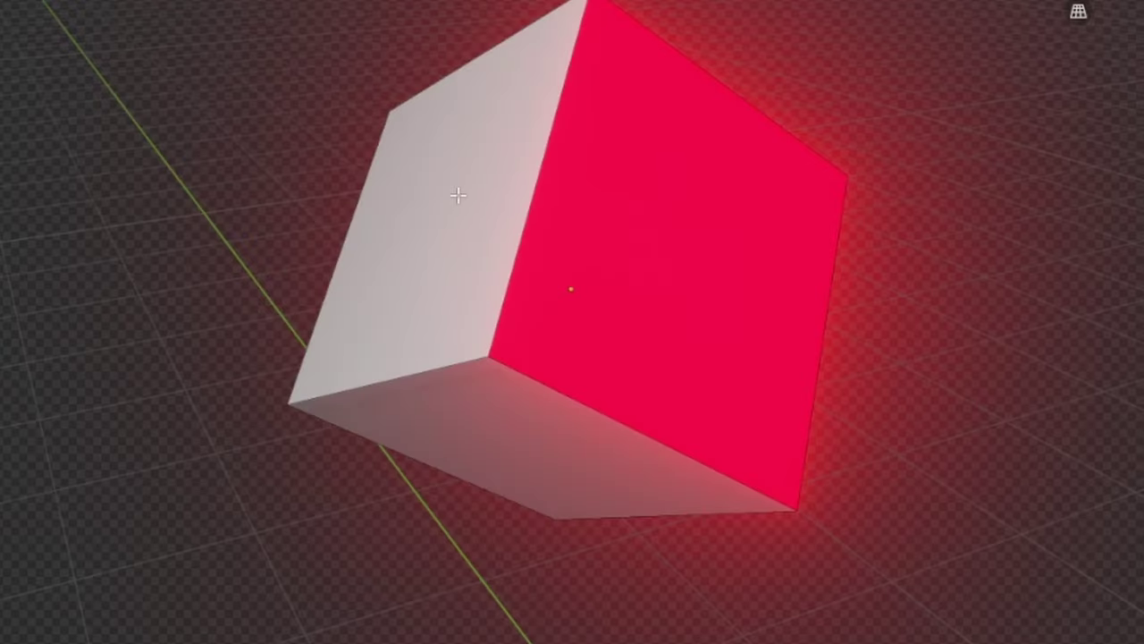
drag(459, 191, 522, 247)
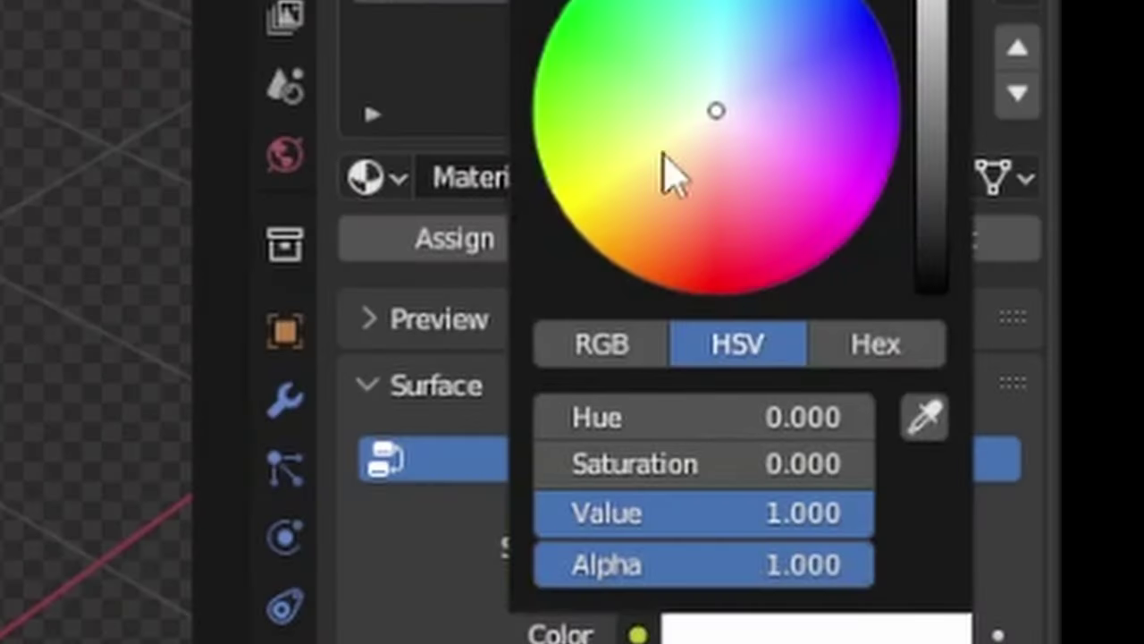
drag(664, 174, 562, 9)
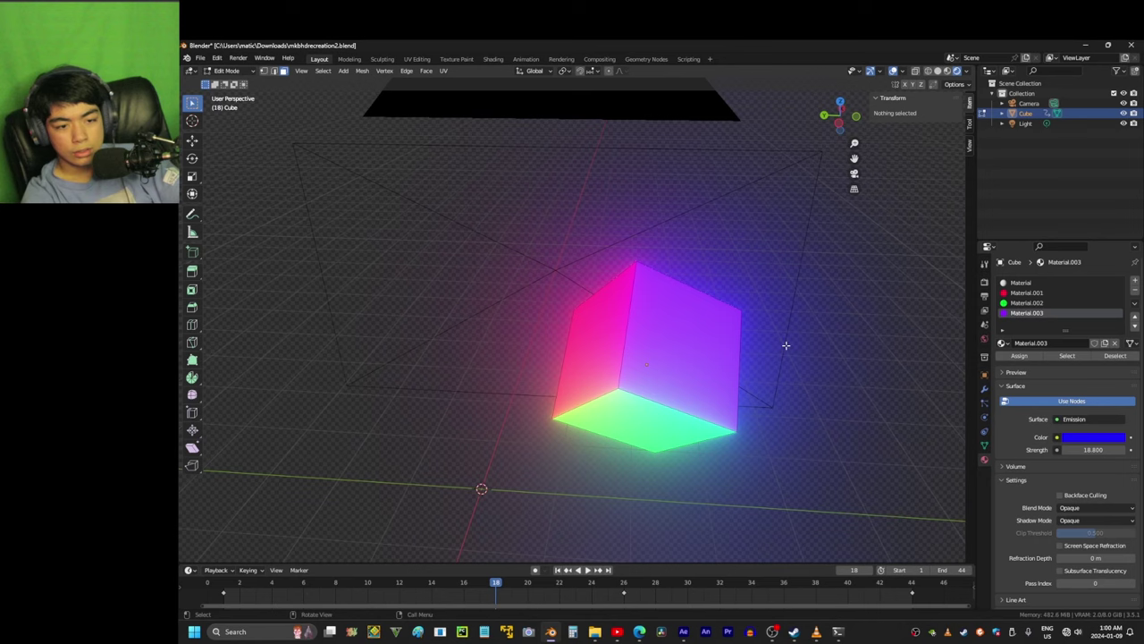
Step: Keyframe the green material's emission color on the cube and open the color for editing
drag(784, 342, 659, 316)
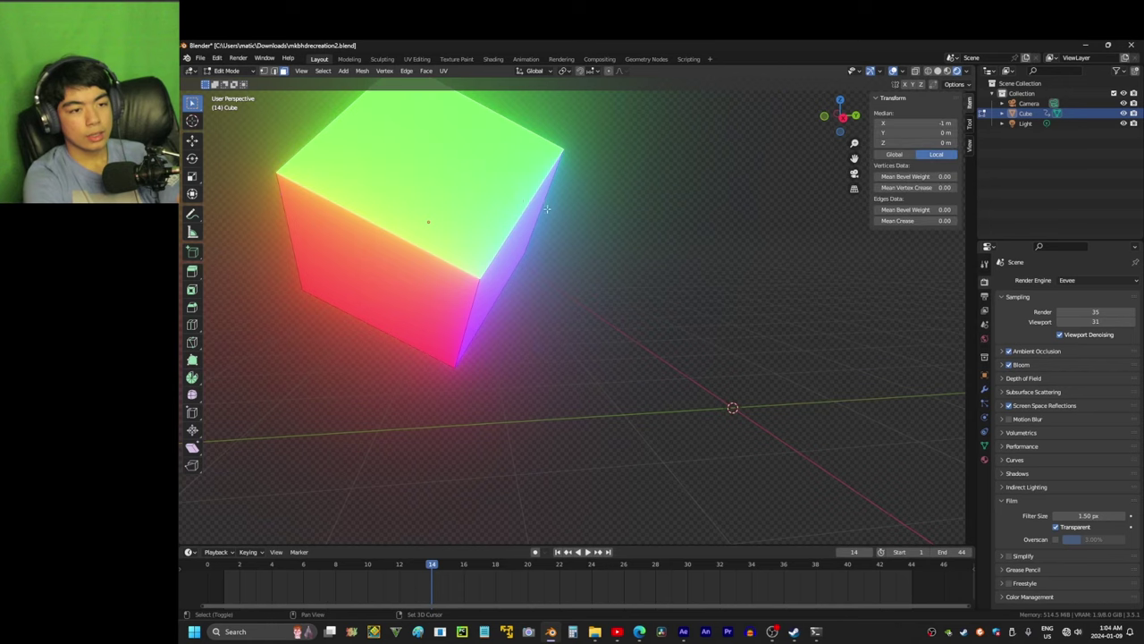
drag(733, 409, 756, 366)
click(756, 366)
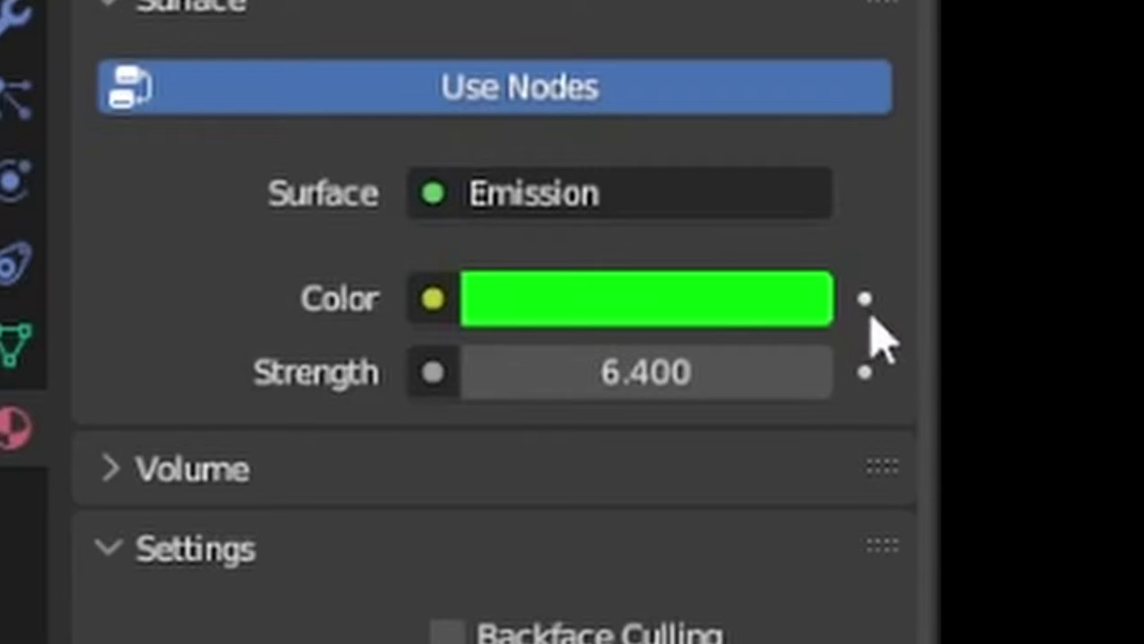
click(863, 299)
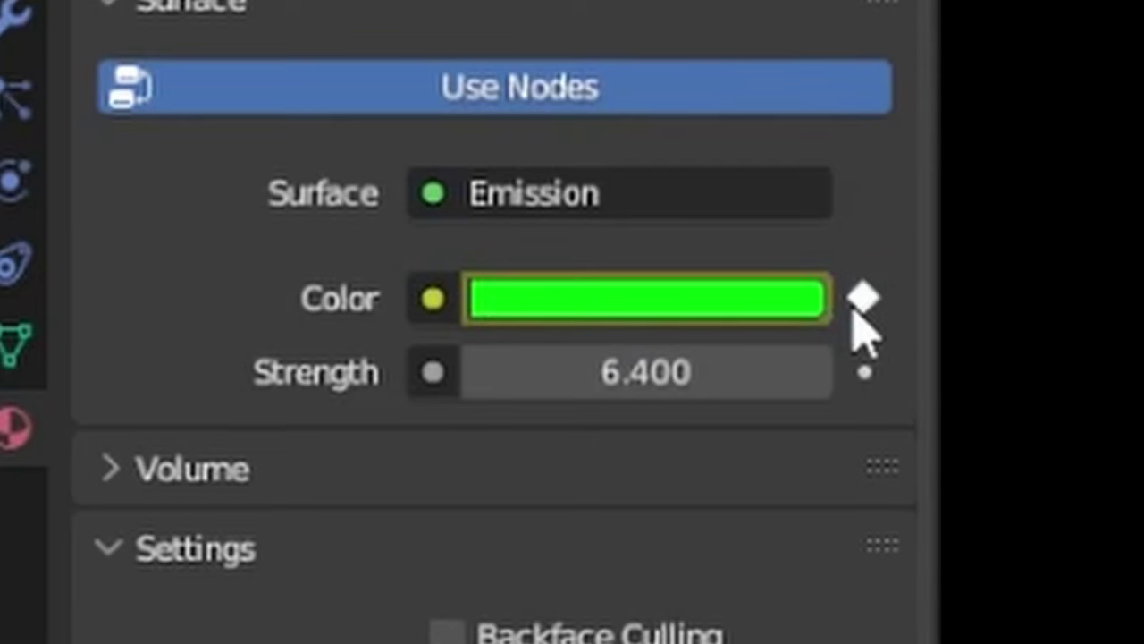
click(715, 331)
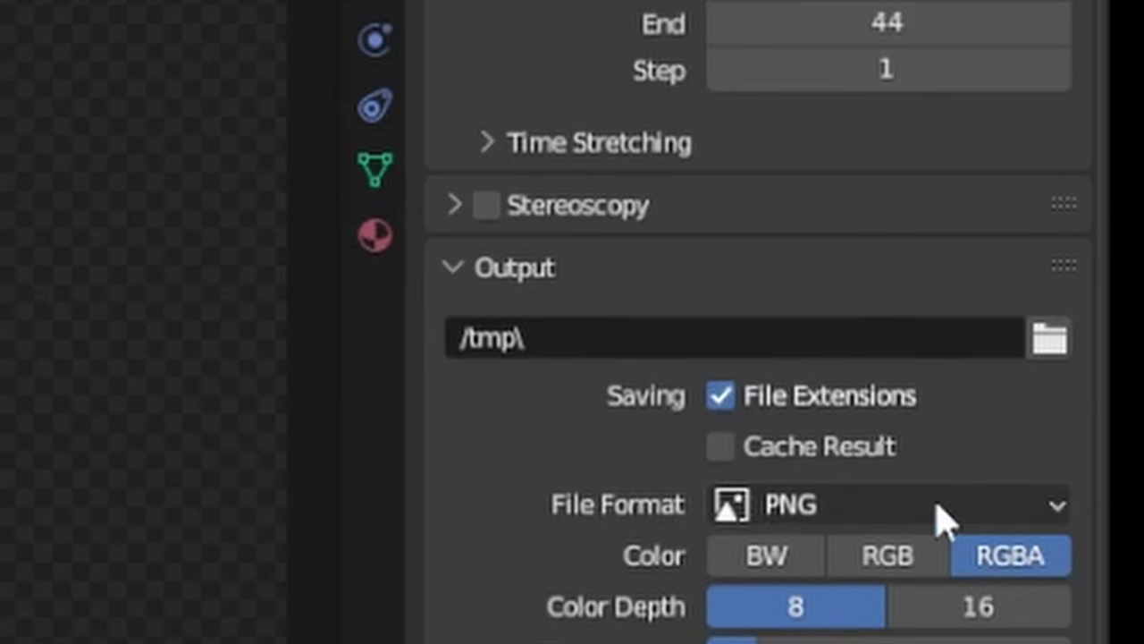
Step: Set the render output to PNG with RGBA color, saved in a new folder named mkbhdintrorecreationcube
click(943, 519)
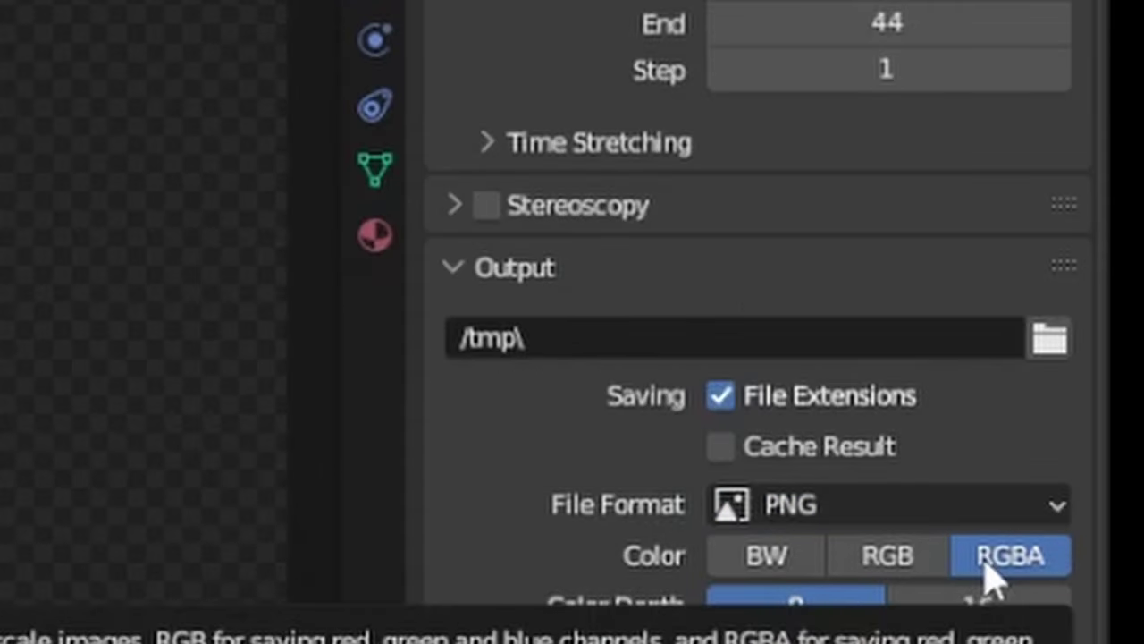
click(1049, 338)
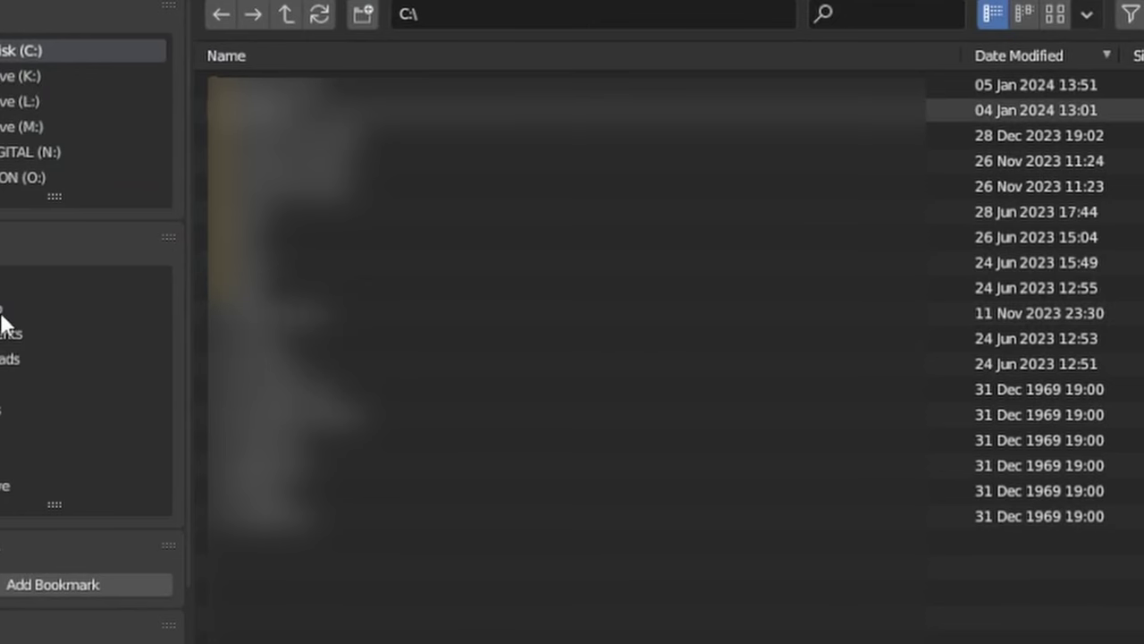
click(7, 332)
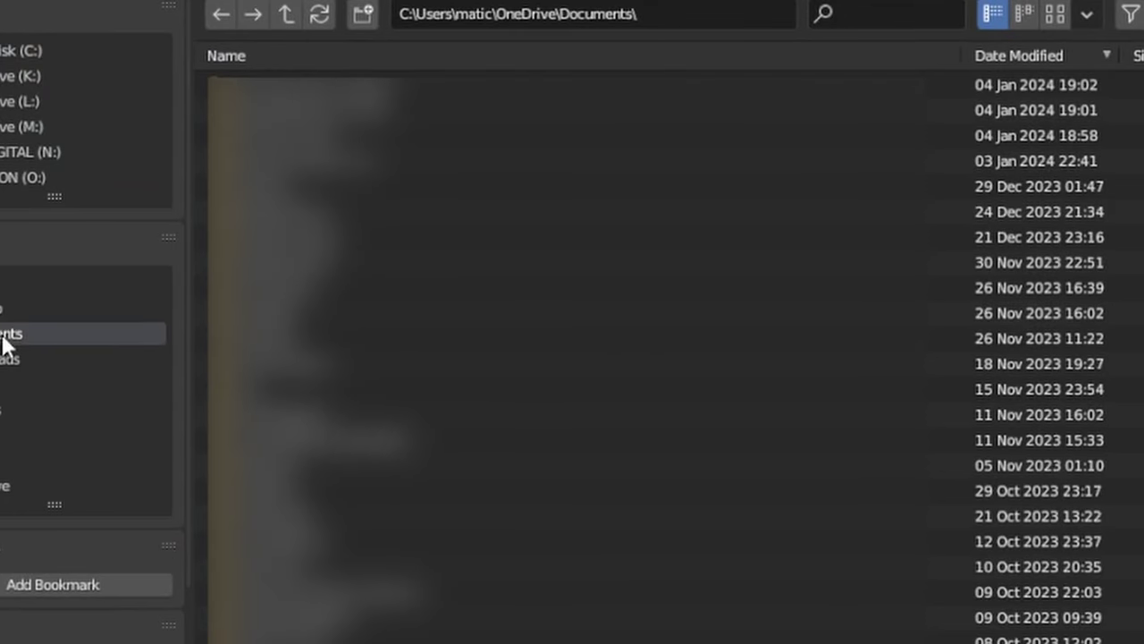
scroll(572, 463, down, 4)
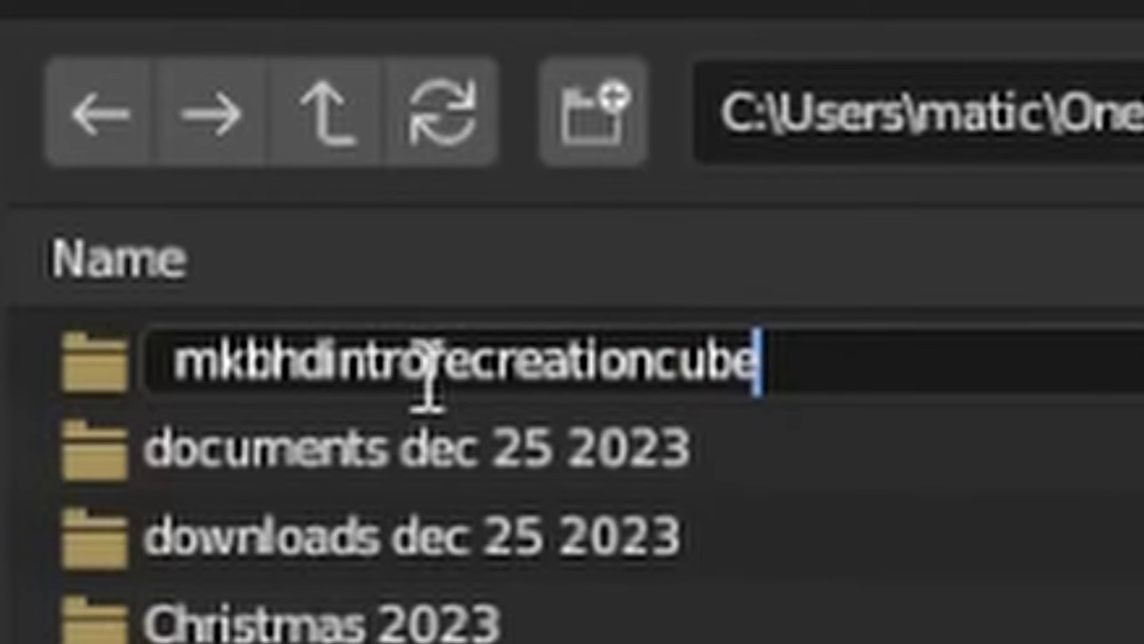
key(Return)
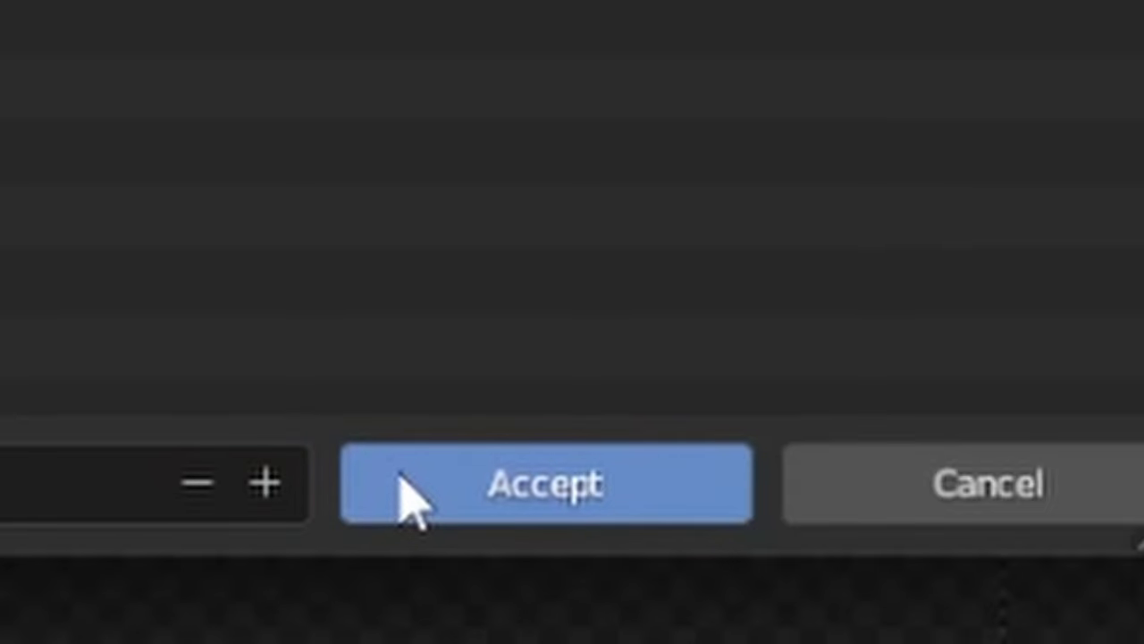
click(404, 483)
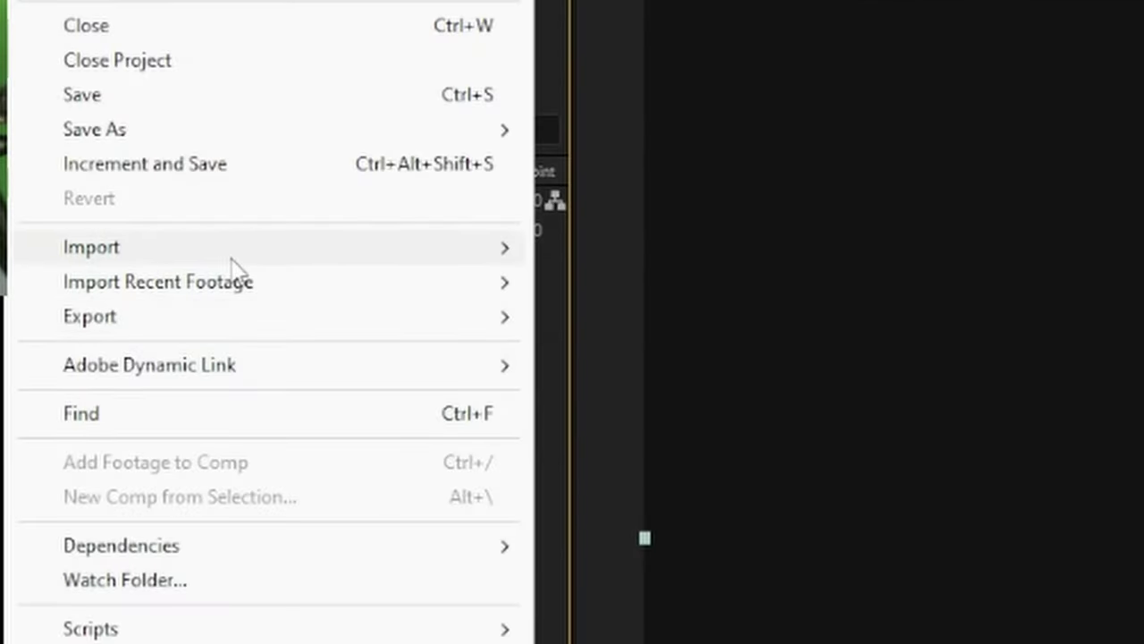
Step: Switch to After Effects, import the rendered cube files, and scrub the composition to frame 3
mouse_move(531, 256)
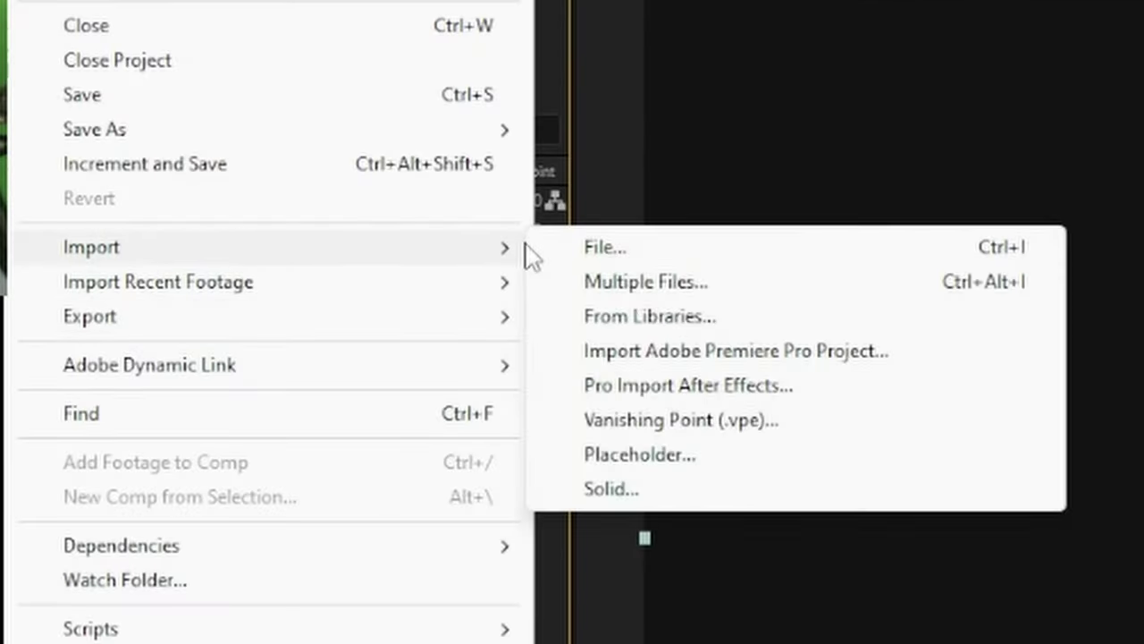
click(588, 245)
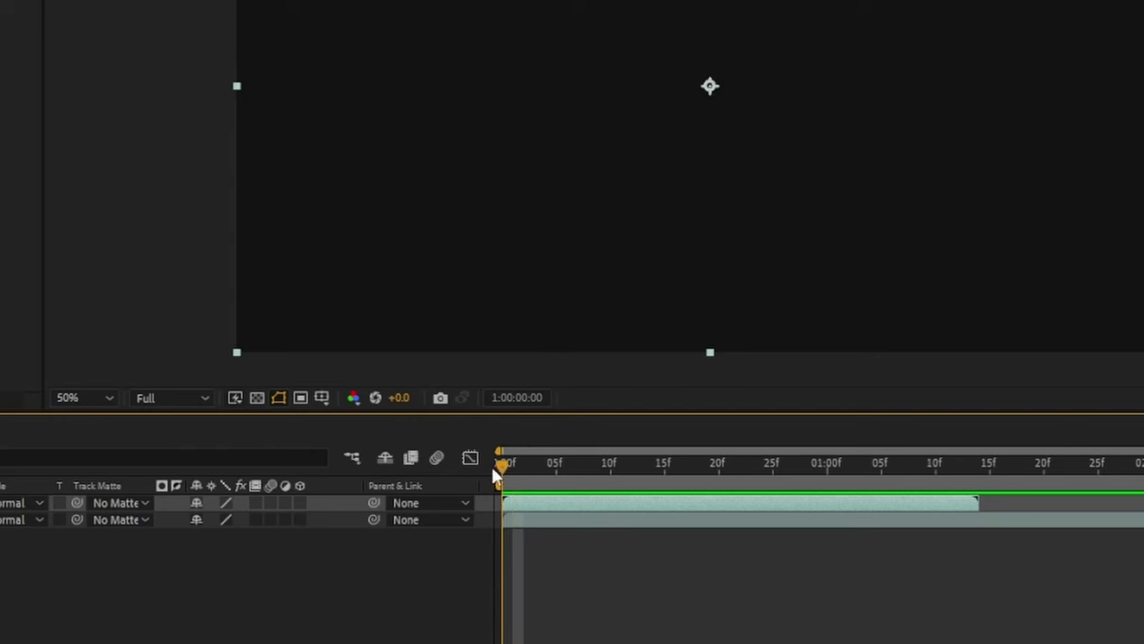
drag(492, 466, 538, 478)
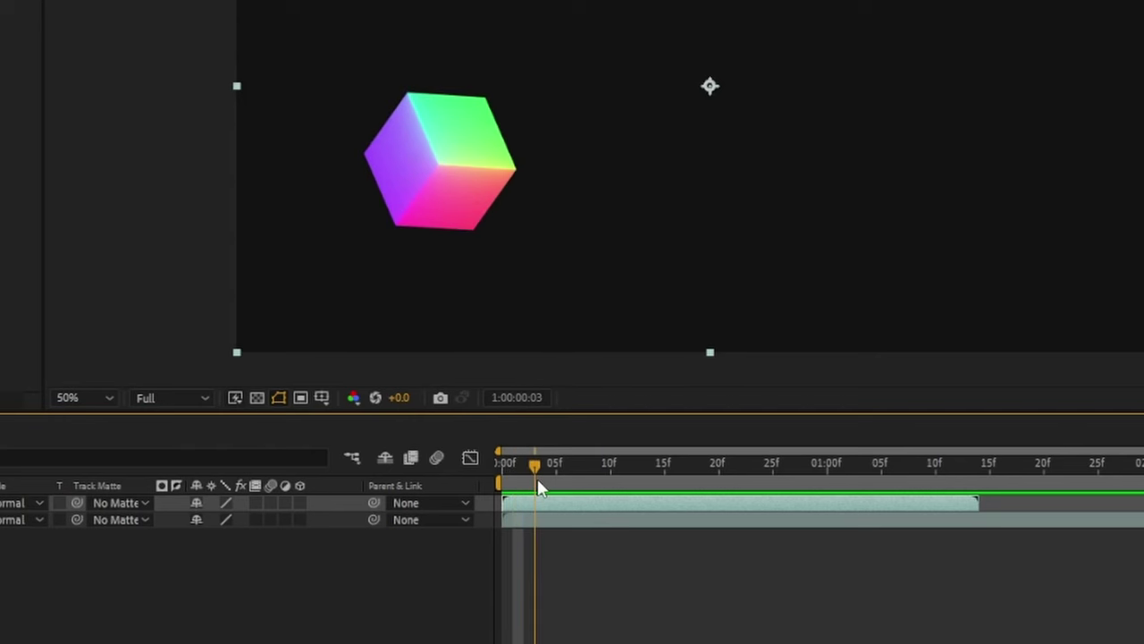